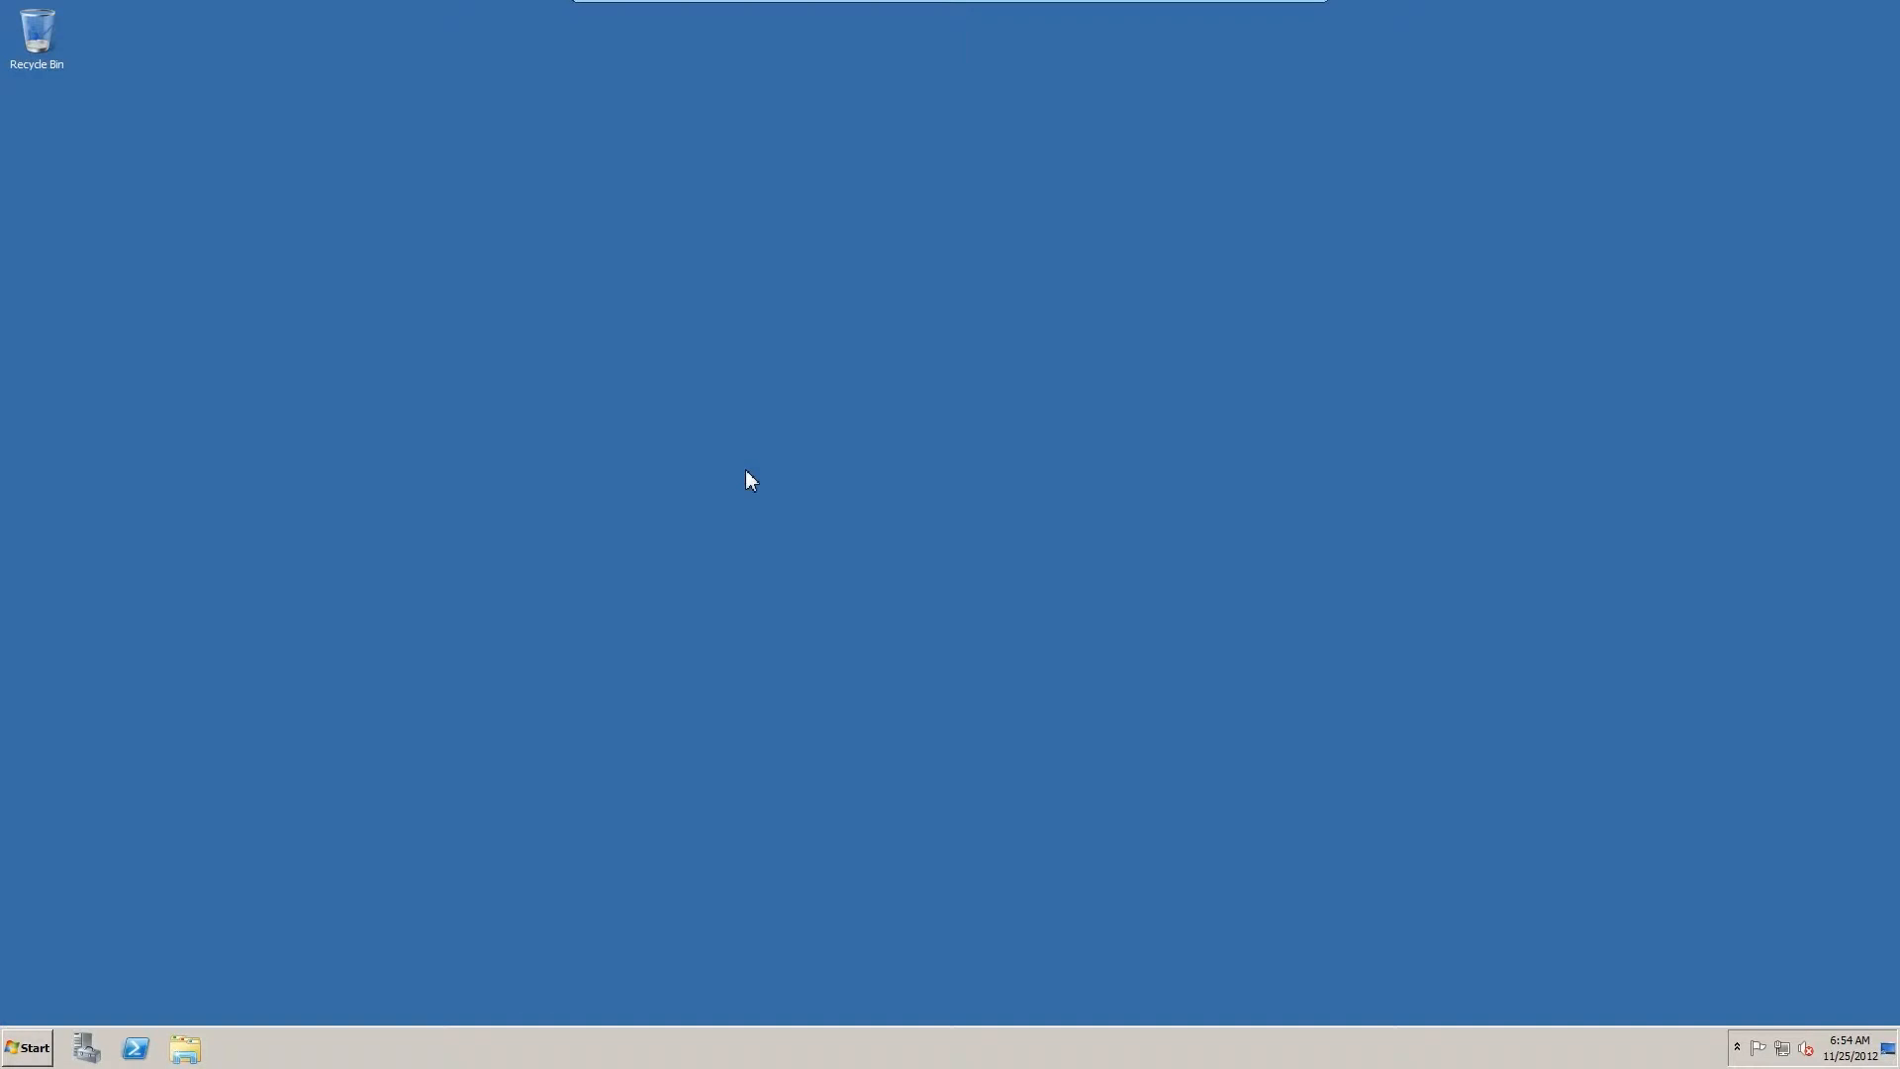
Open the network adapter settings to list this server's network connections
left_click(27, 1047)
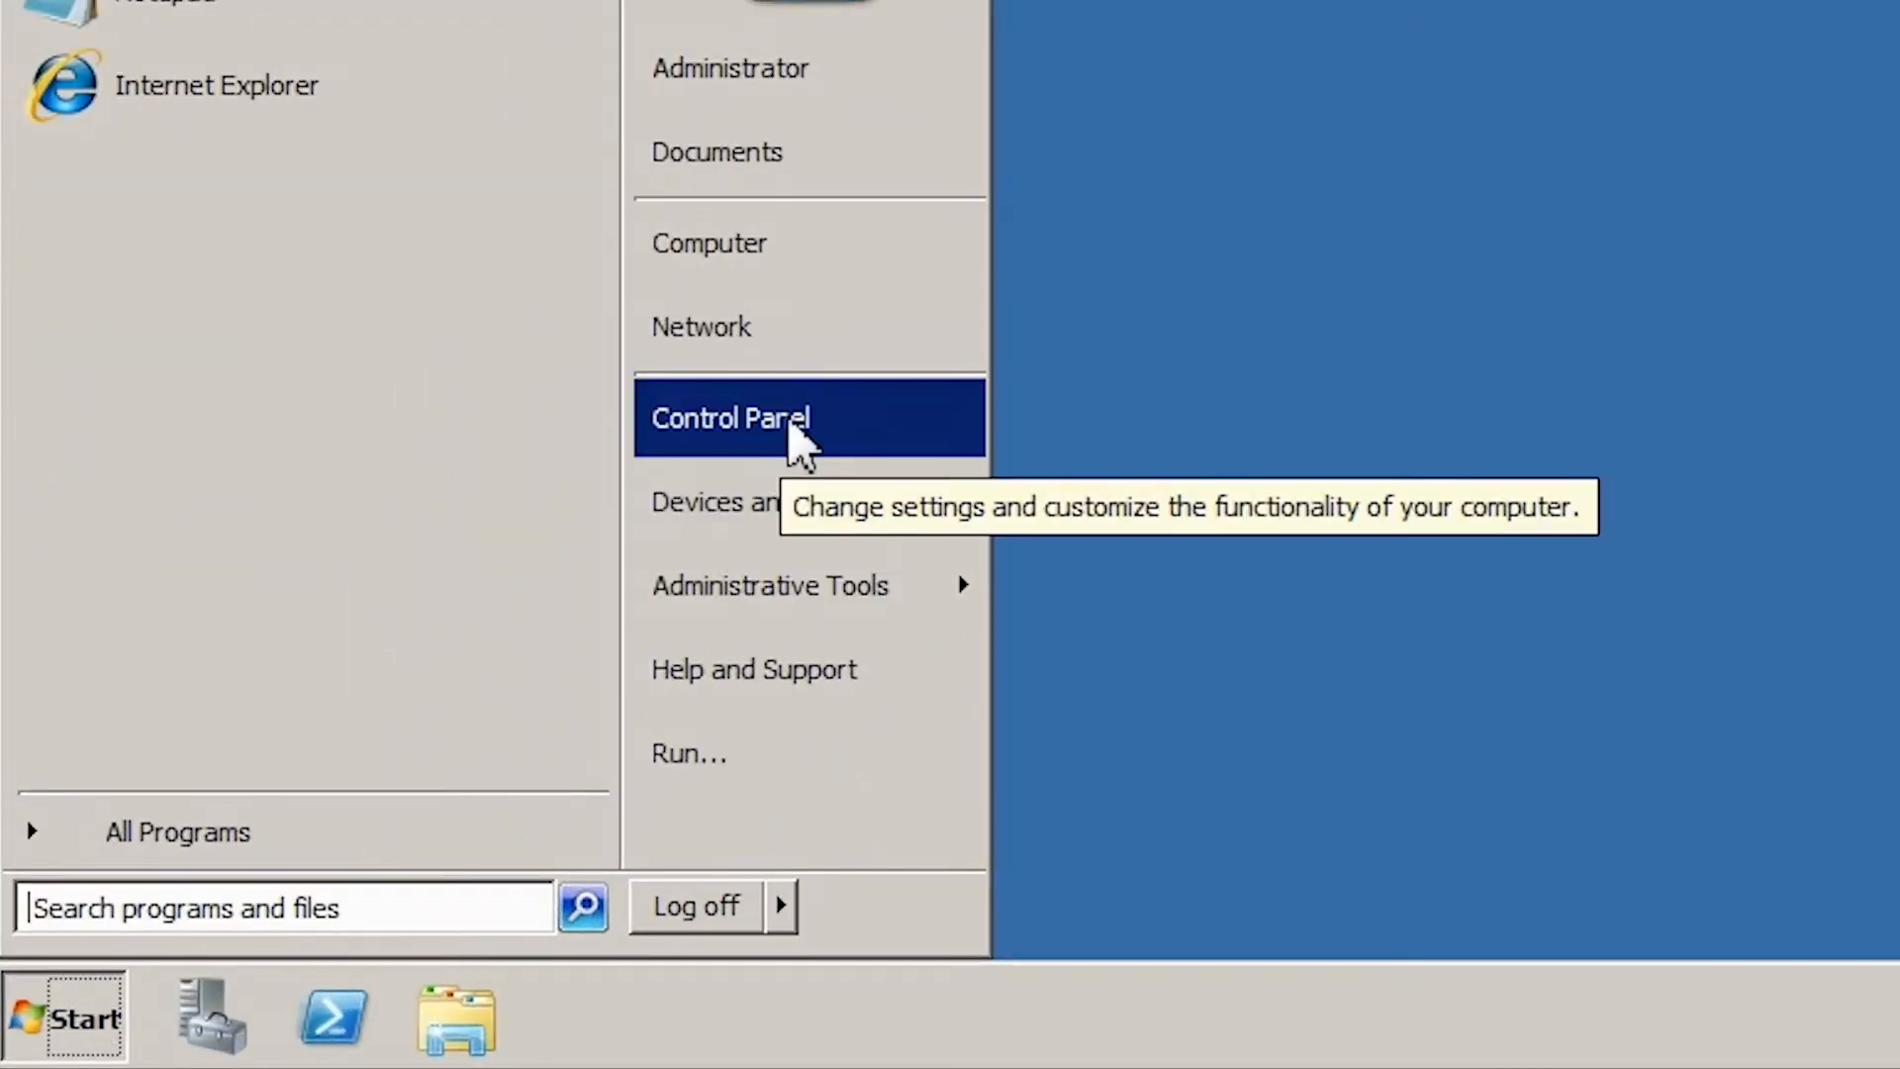
left_click(792, 422)
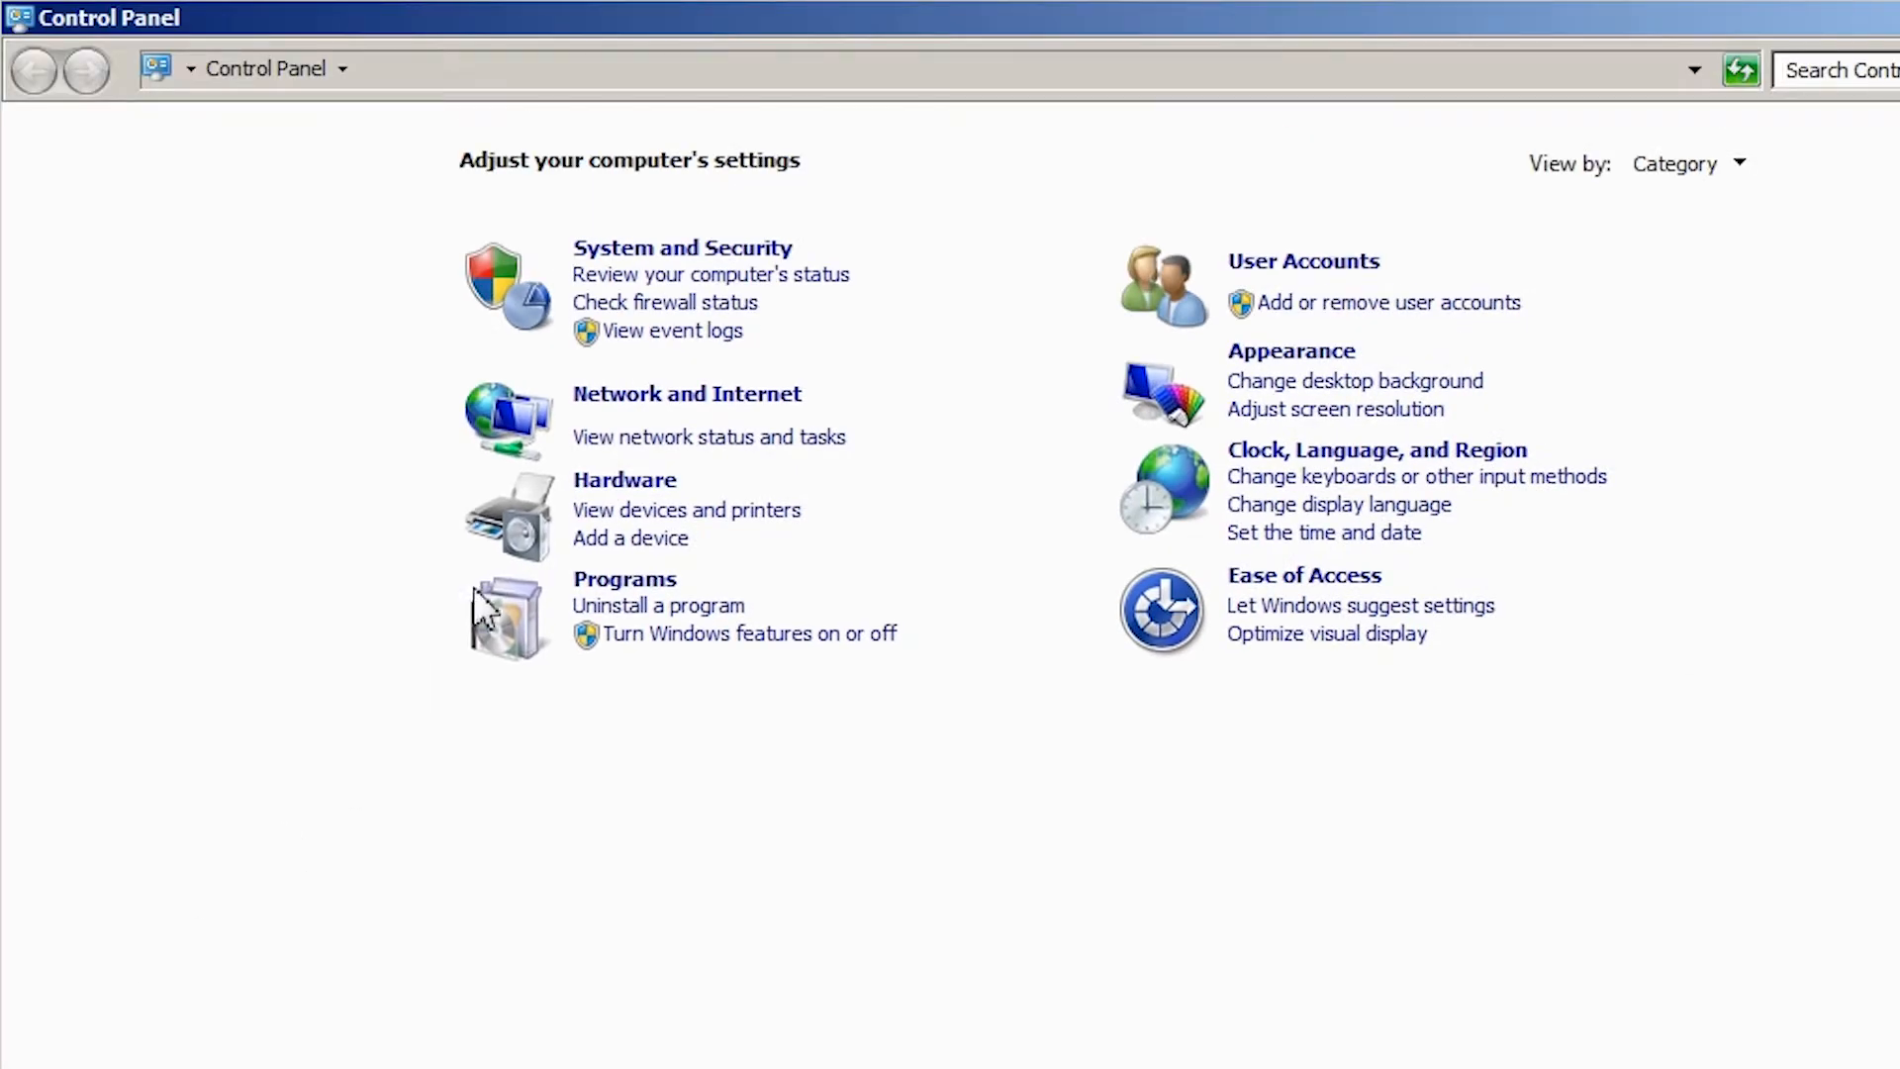
left_click(657, 395)
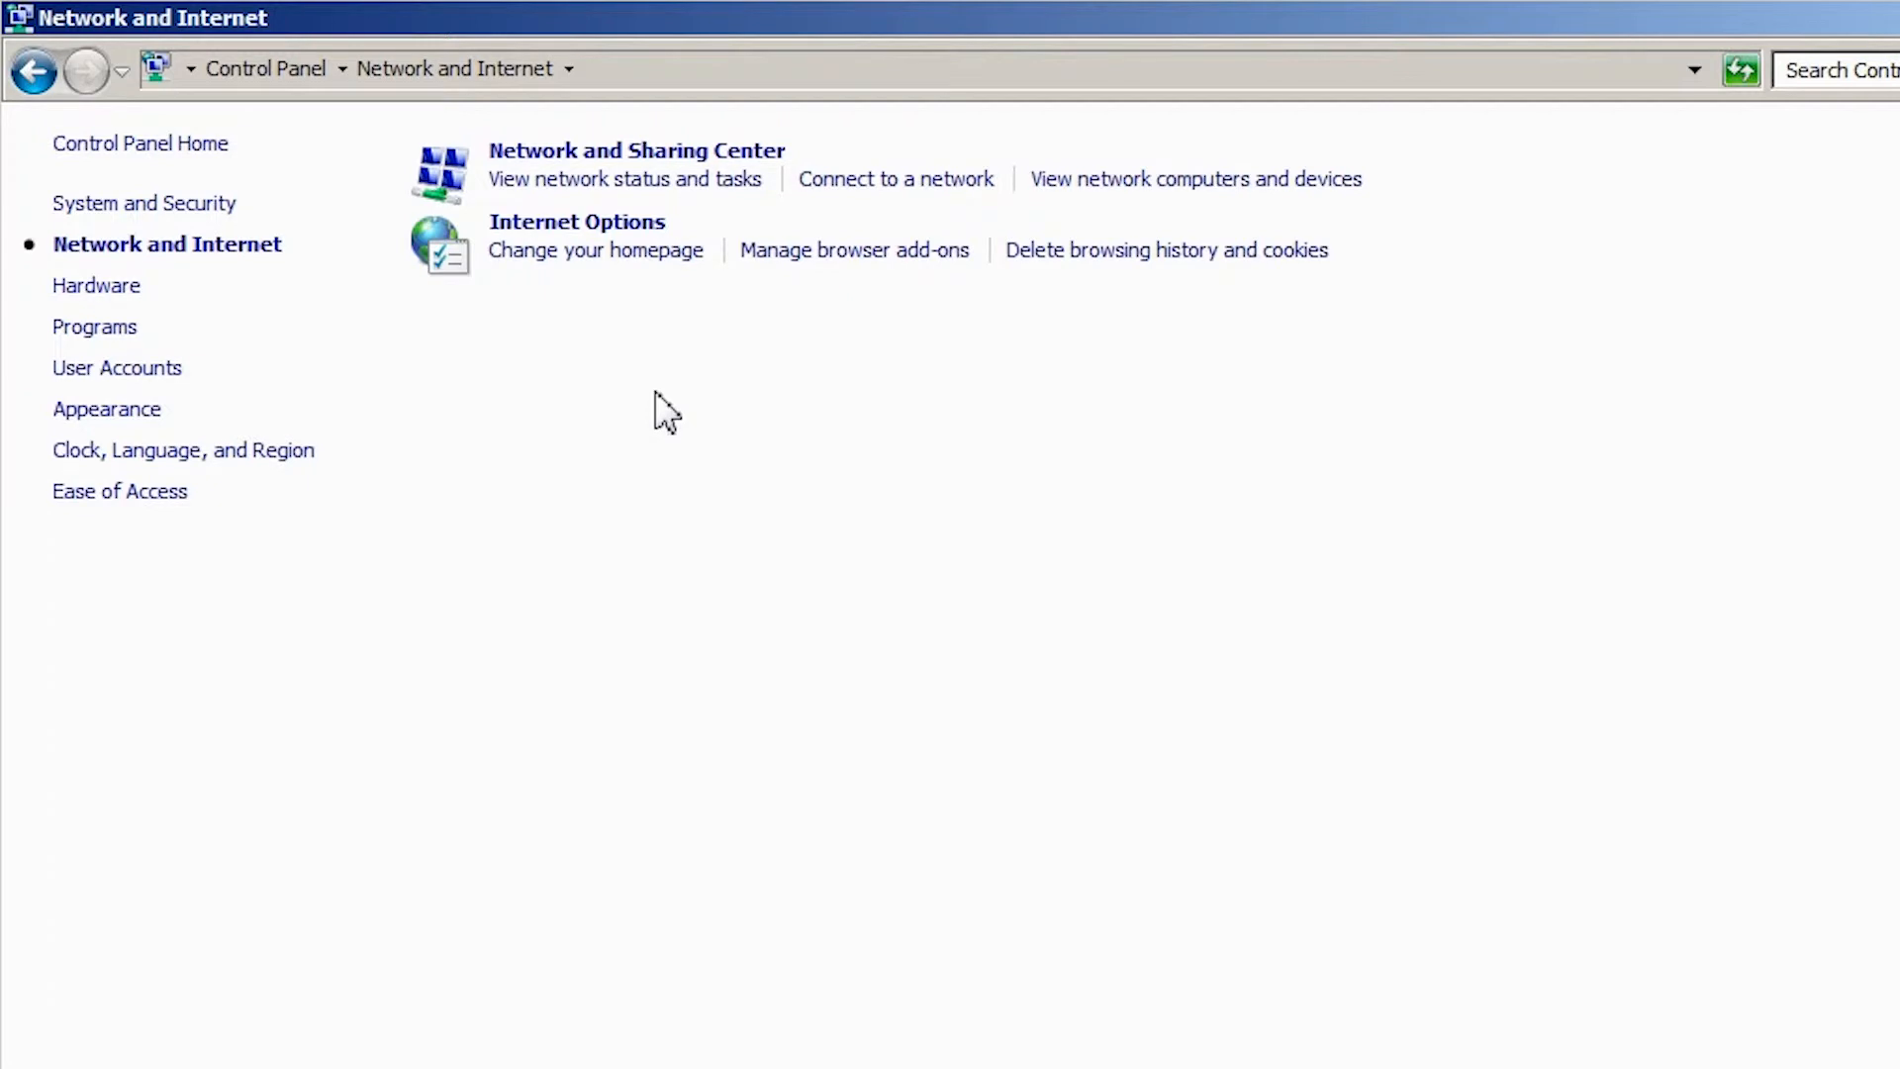
left_click(660, 153)
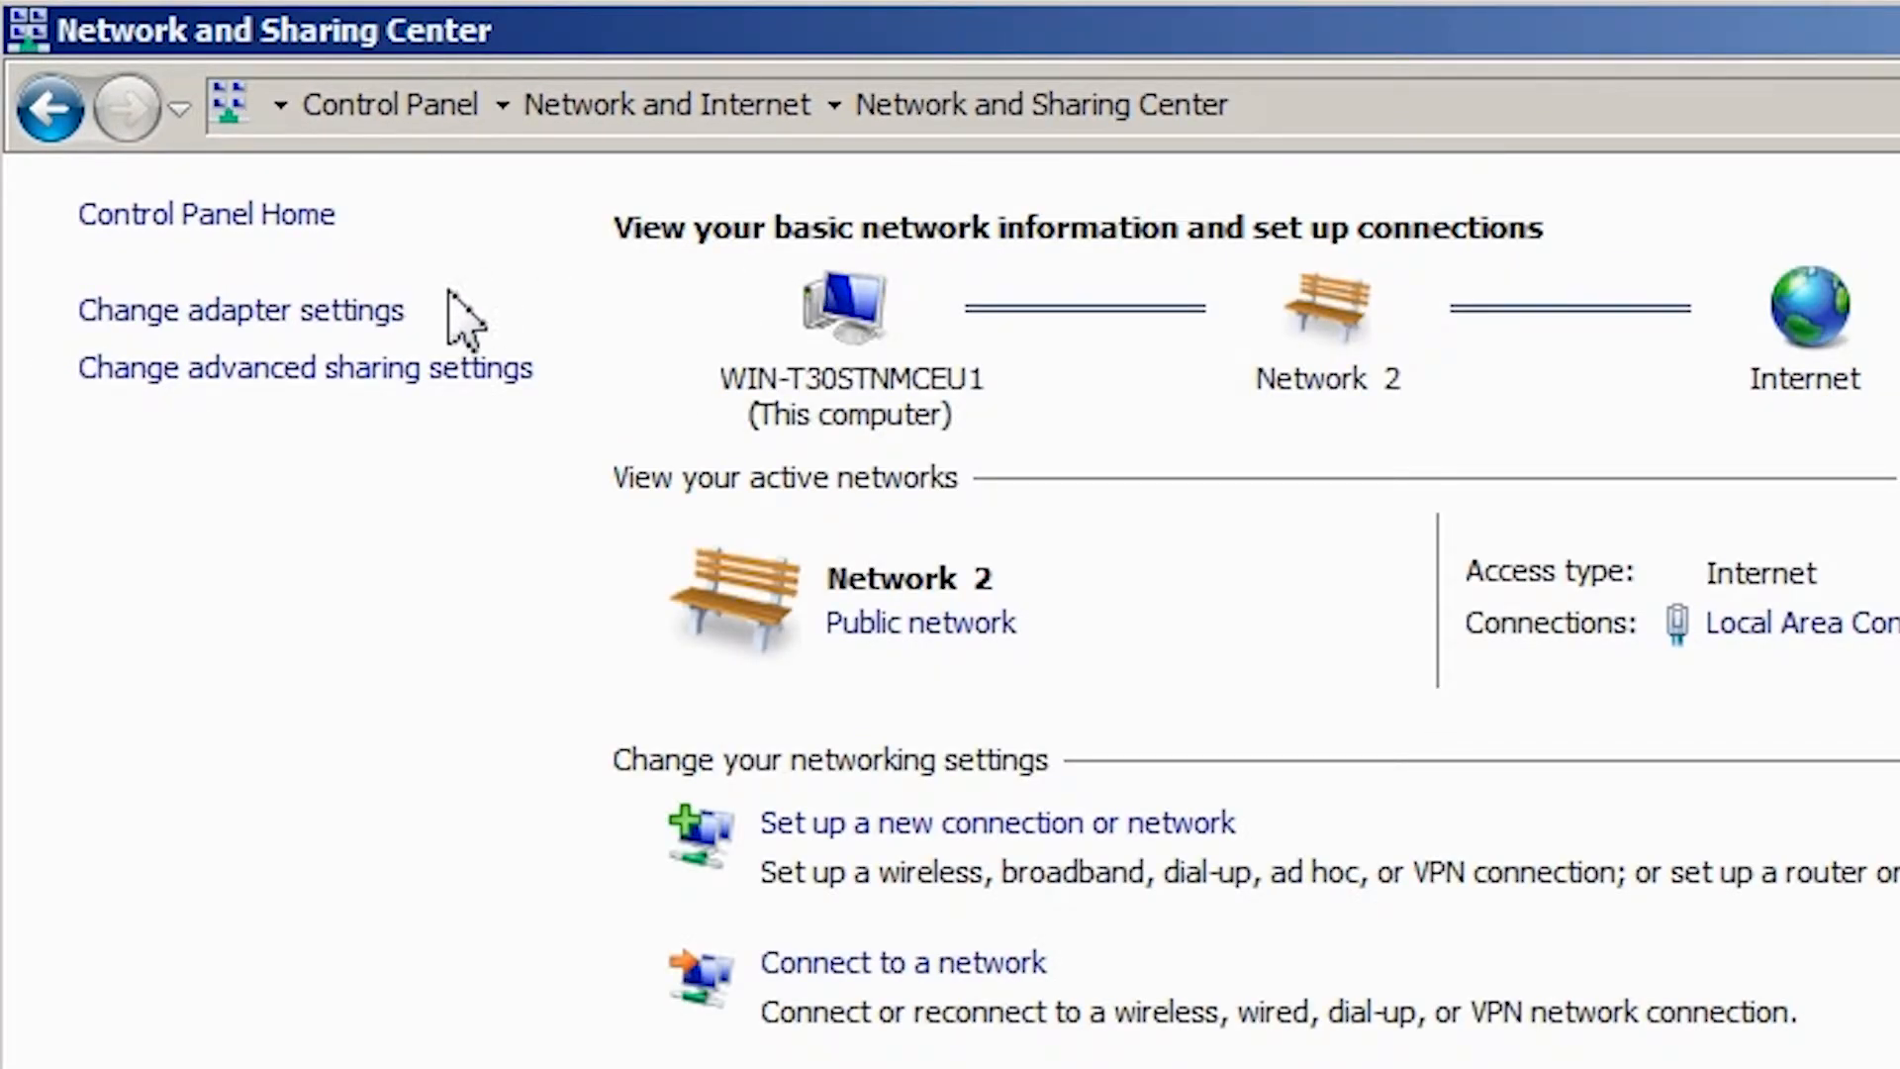
left_click(240, 314)
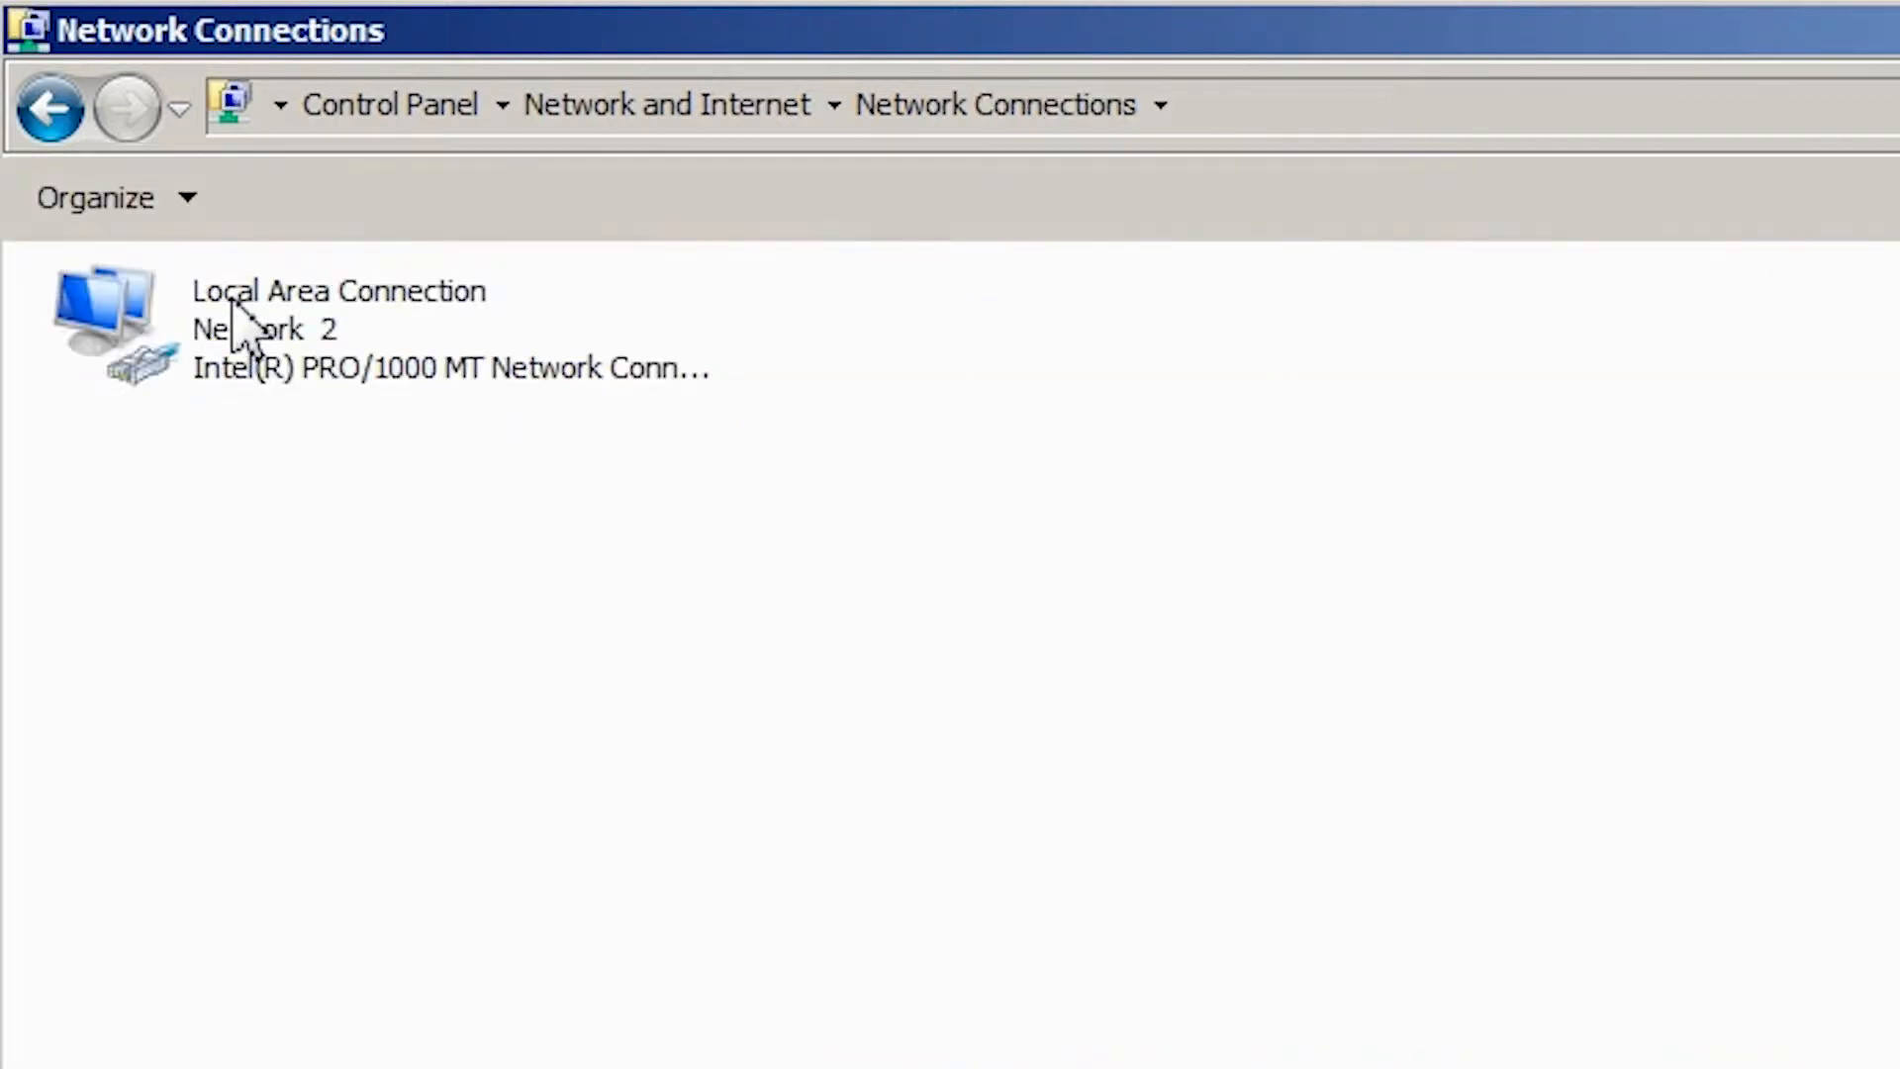
Open the Internet Protocol Version 4 (TCP/IPv4) properties of the Local Area Connection
left_click(220, 338)
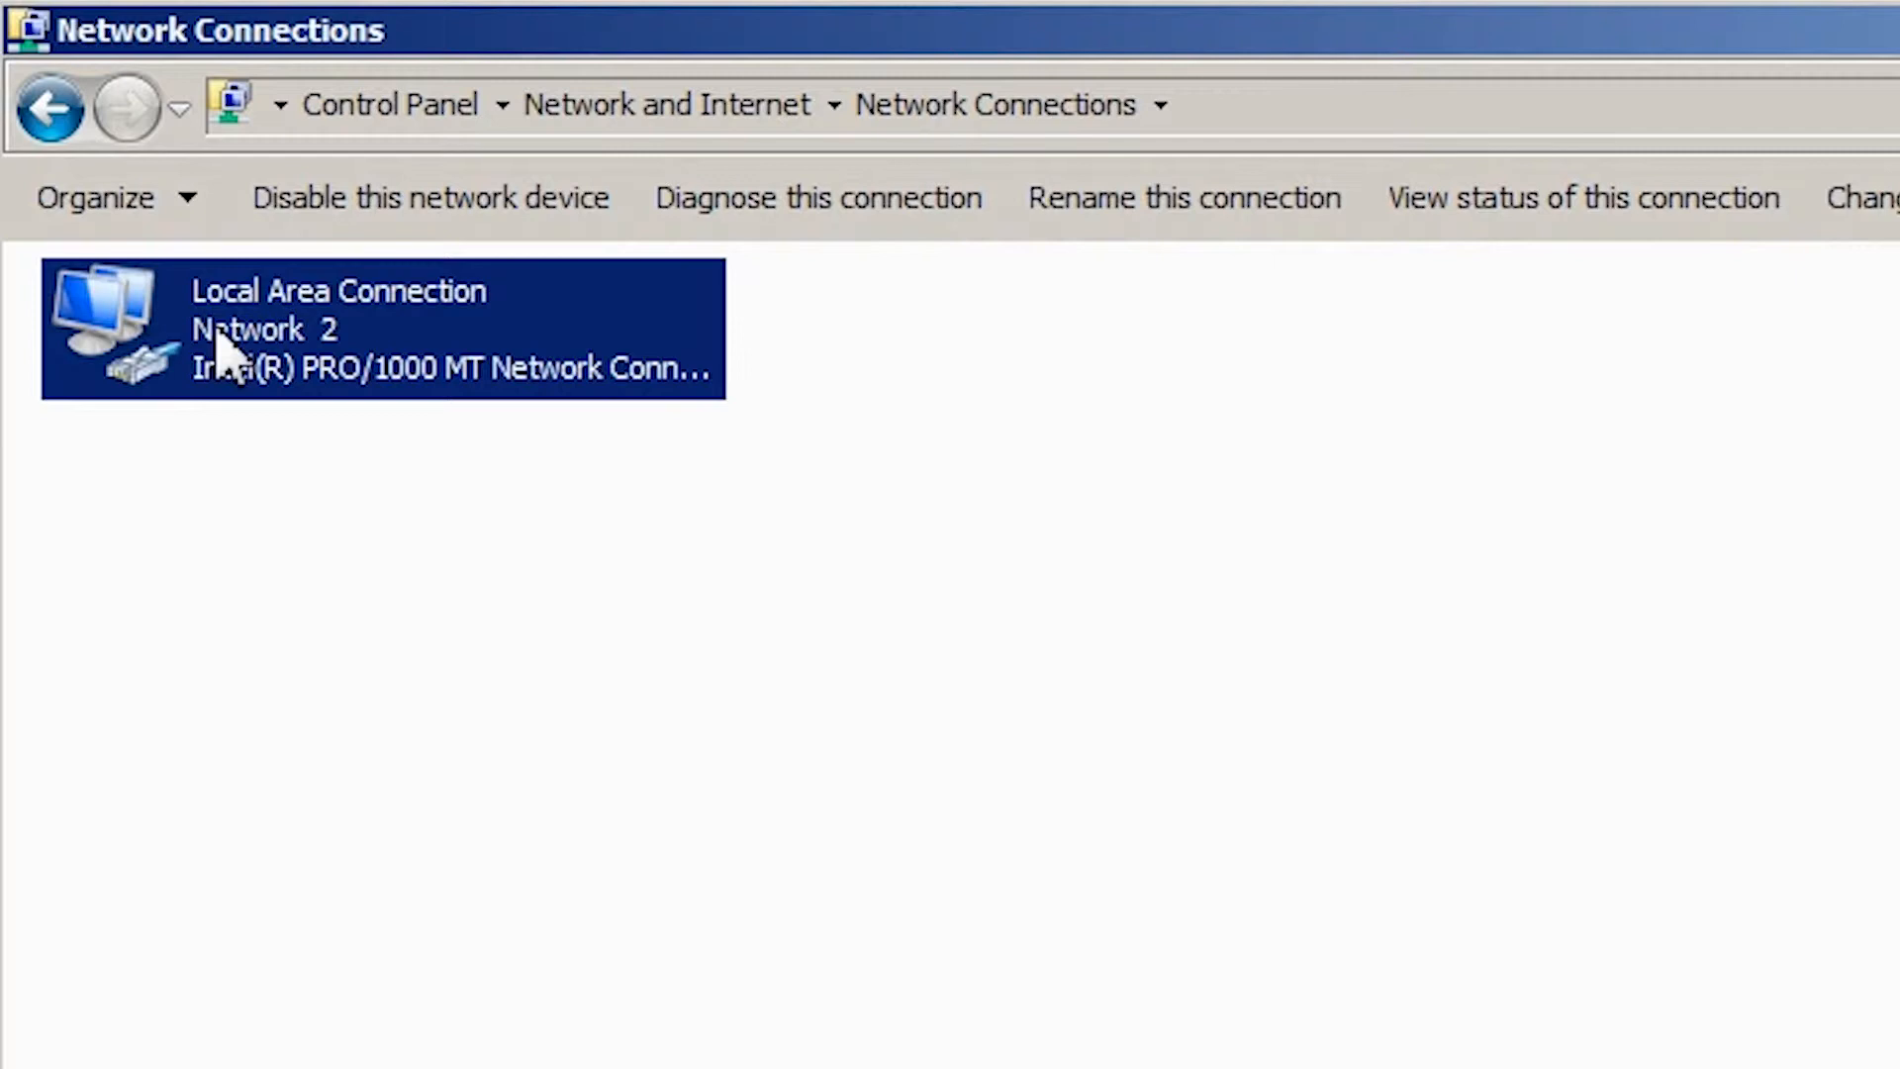
right_click(219, 339)
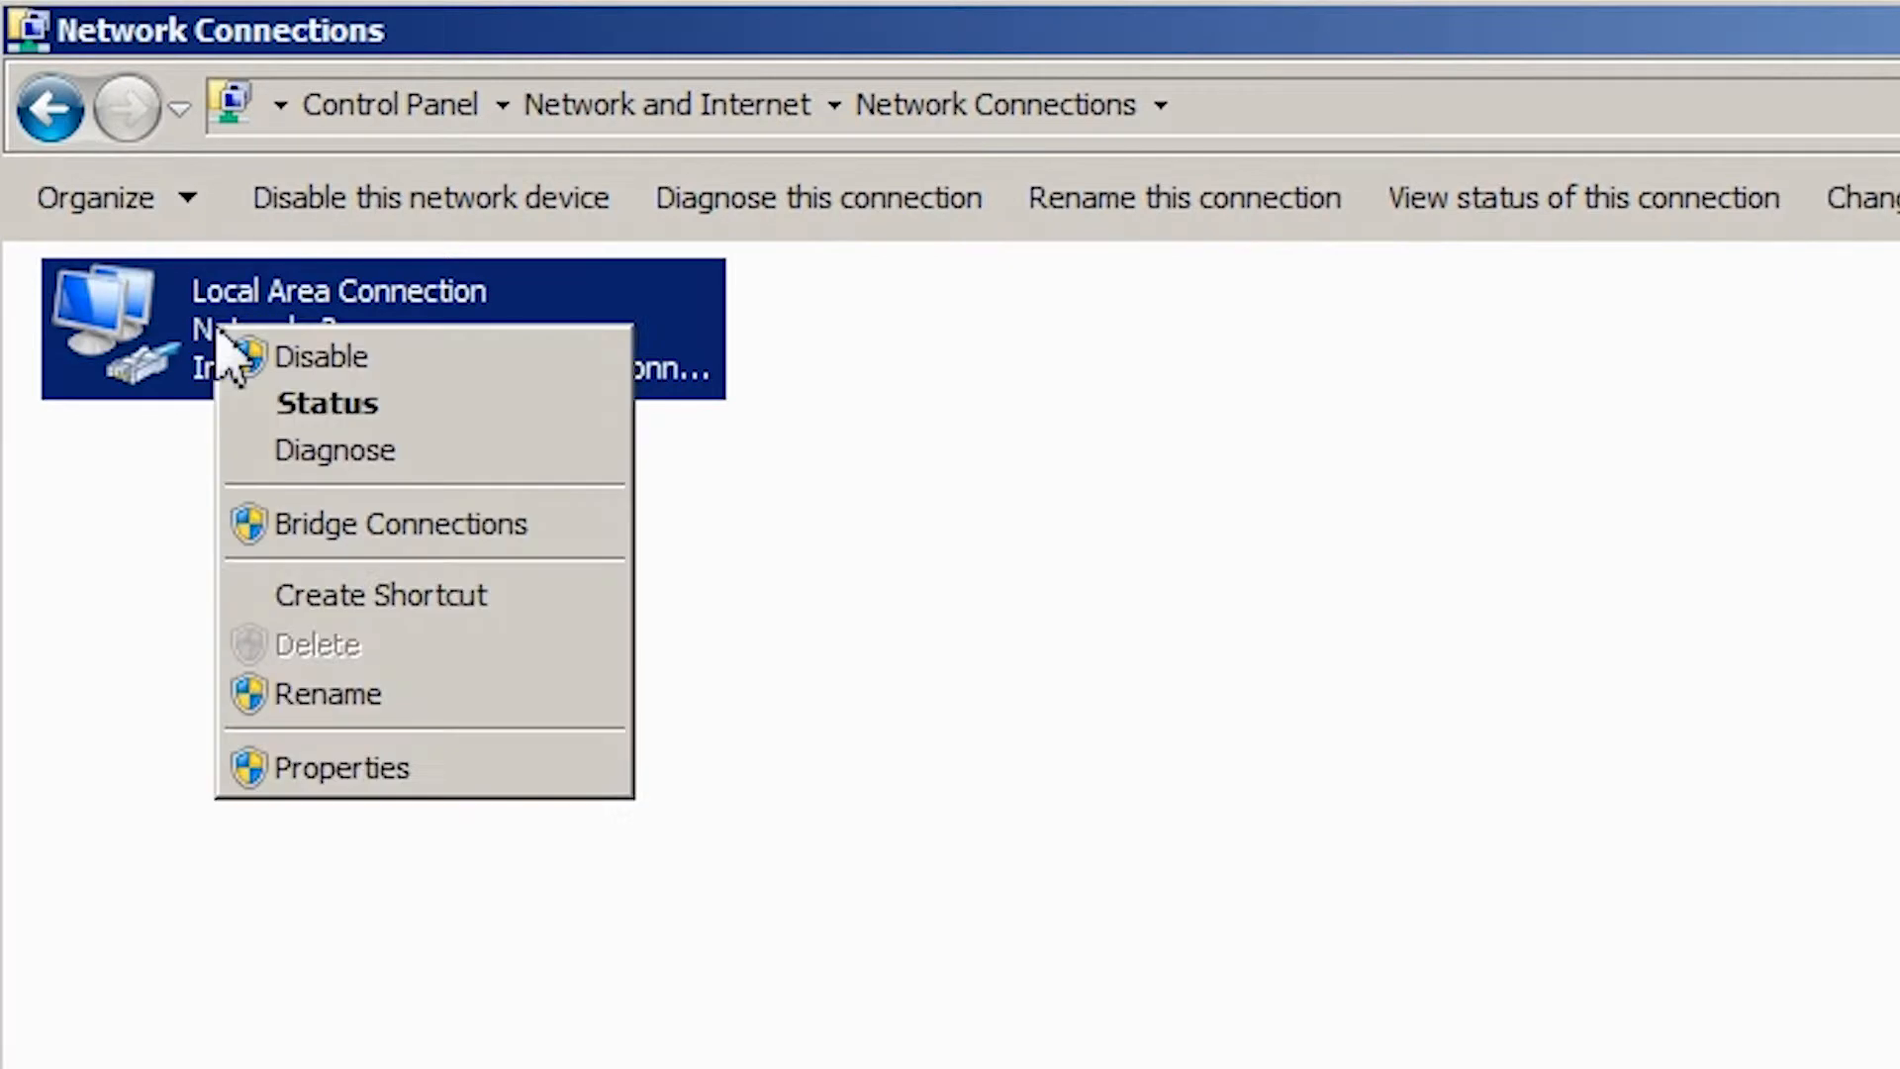
left_click(297, 772)
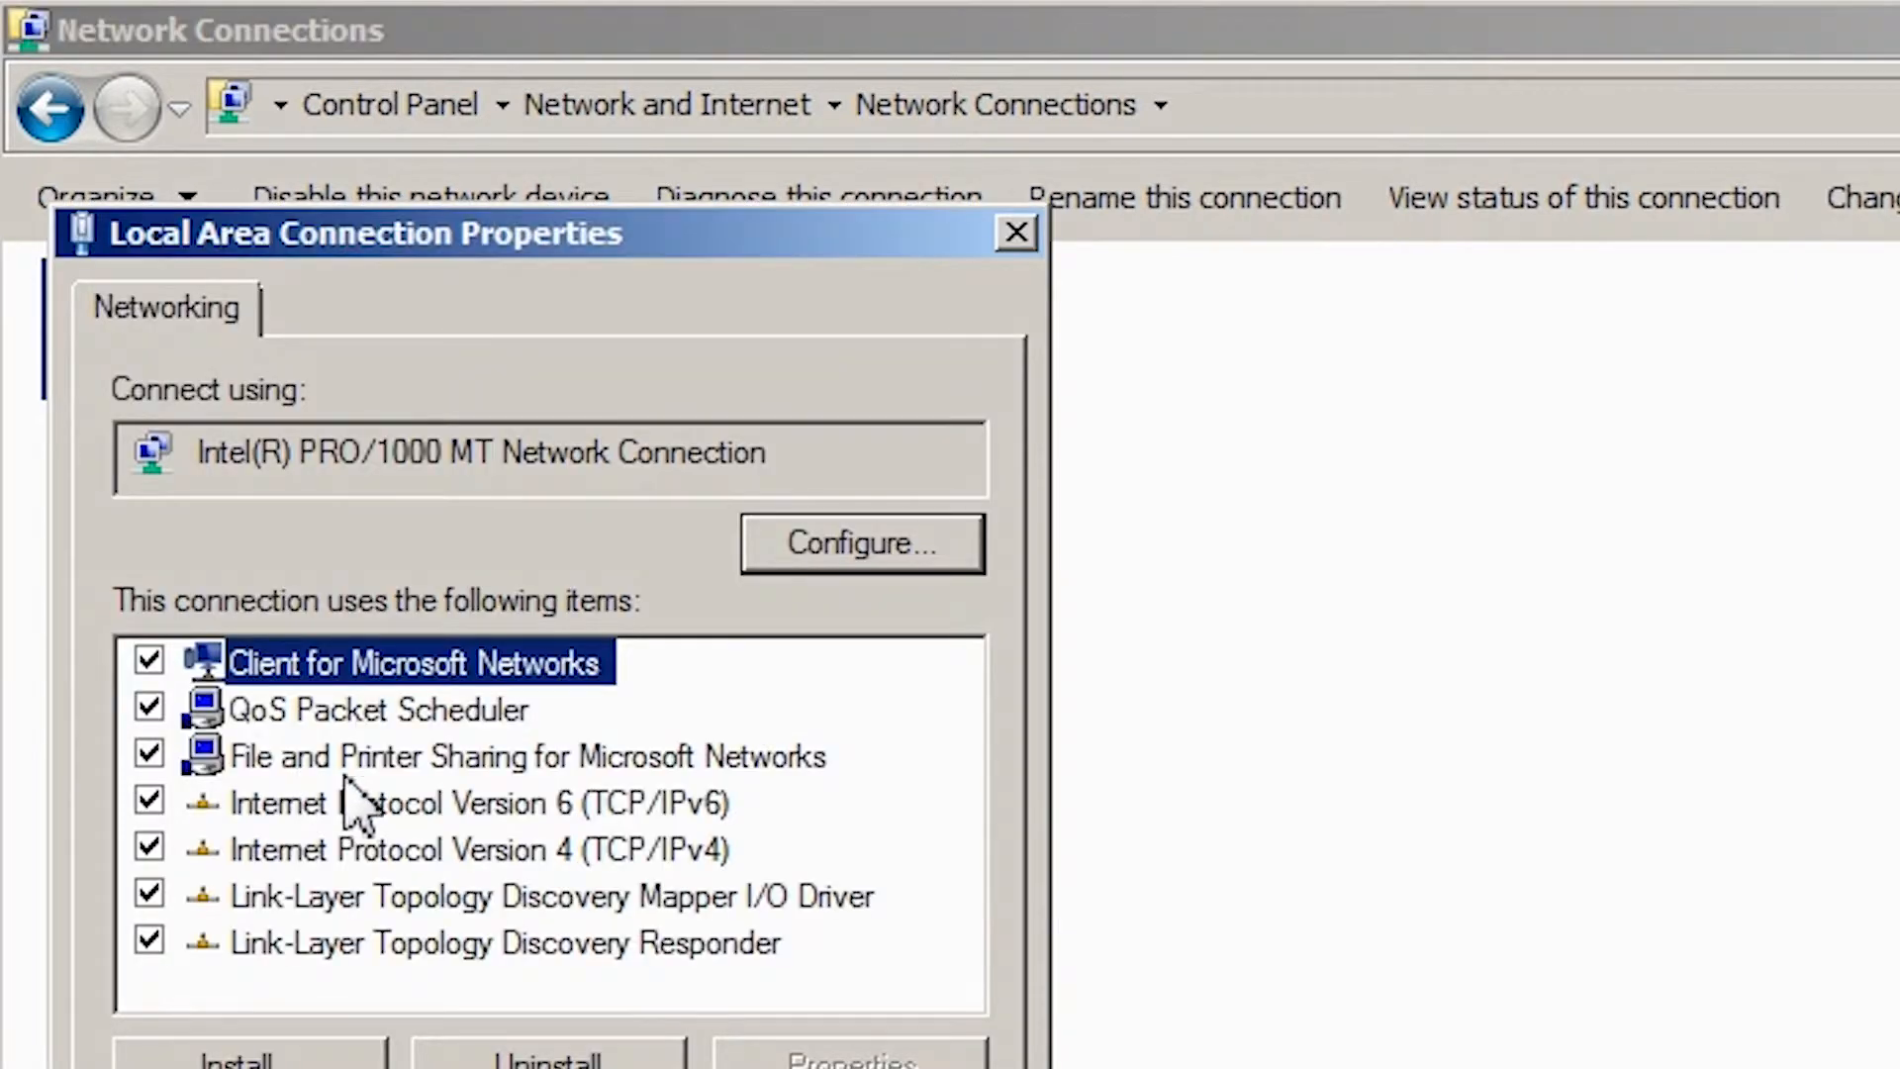
left_click(584, 851)
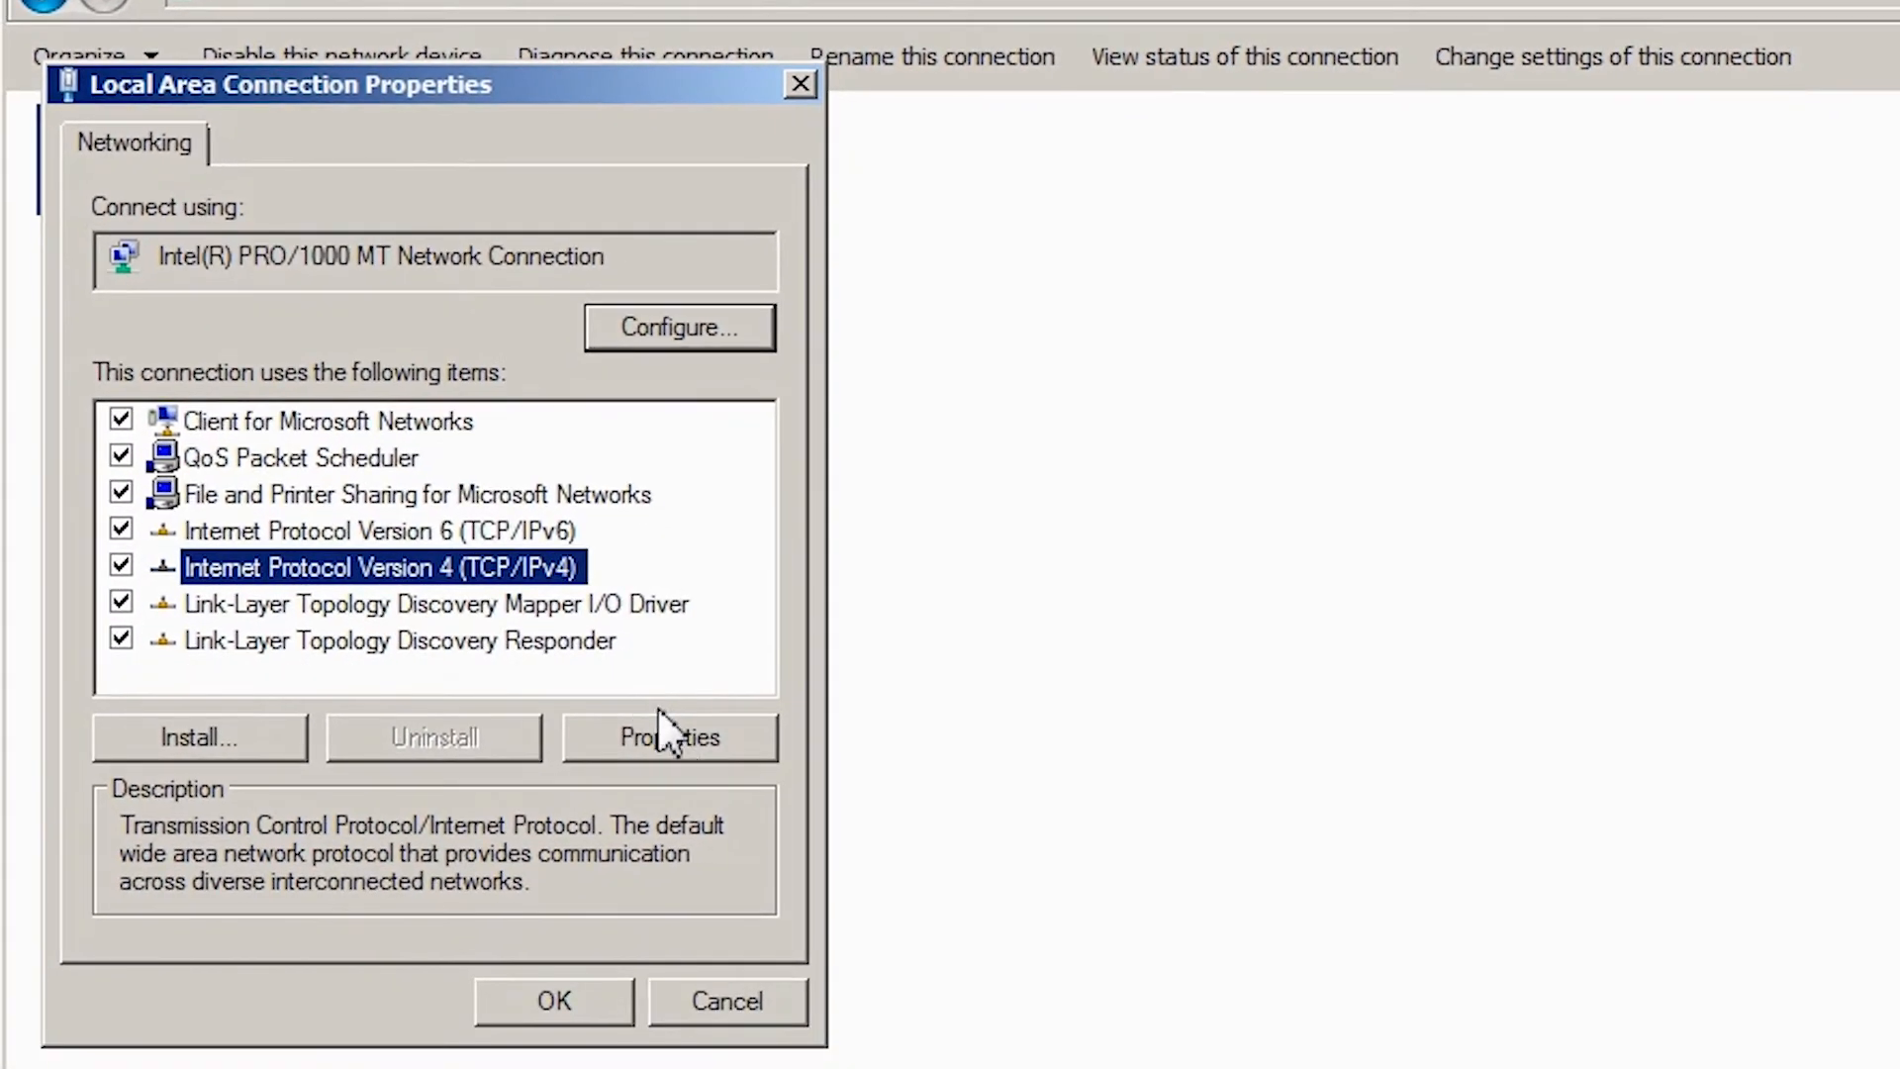
left_click(849, 1057)
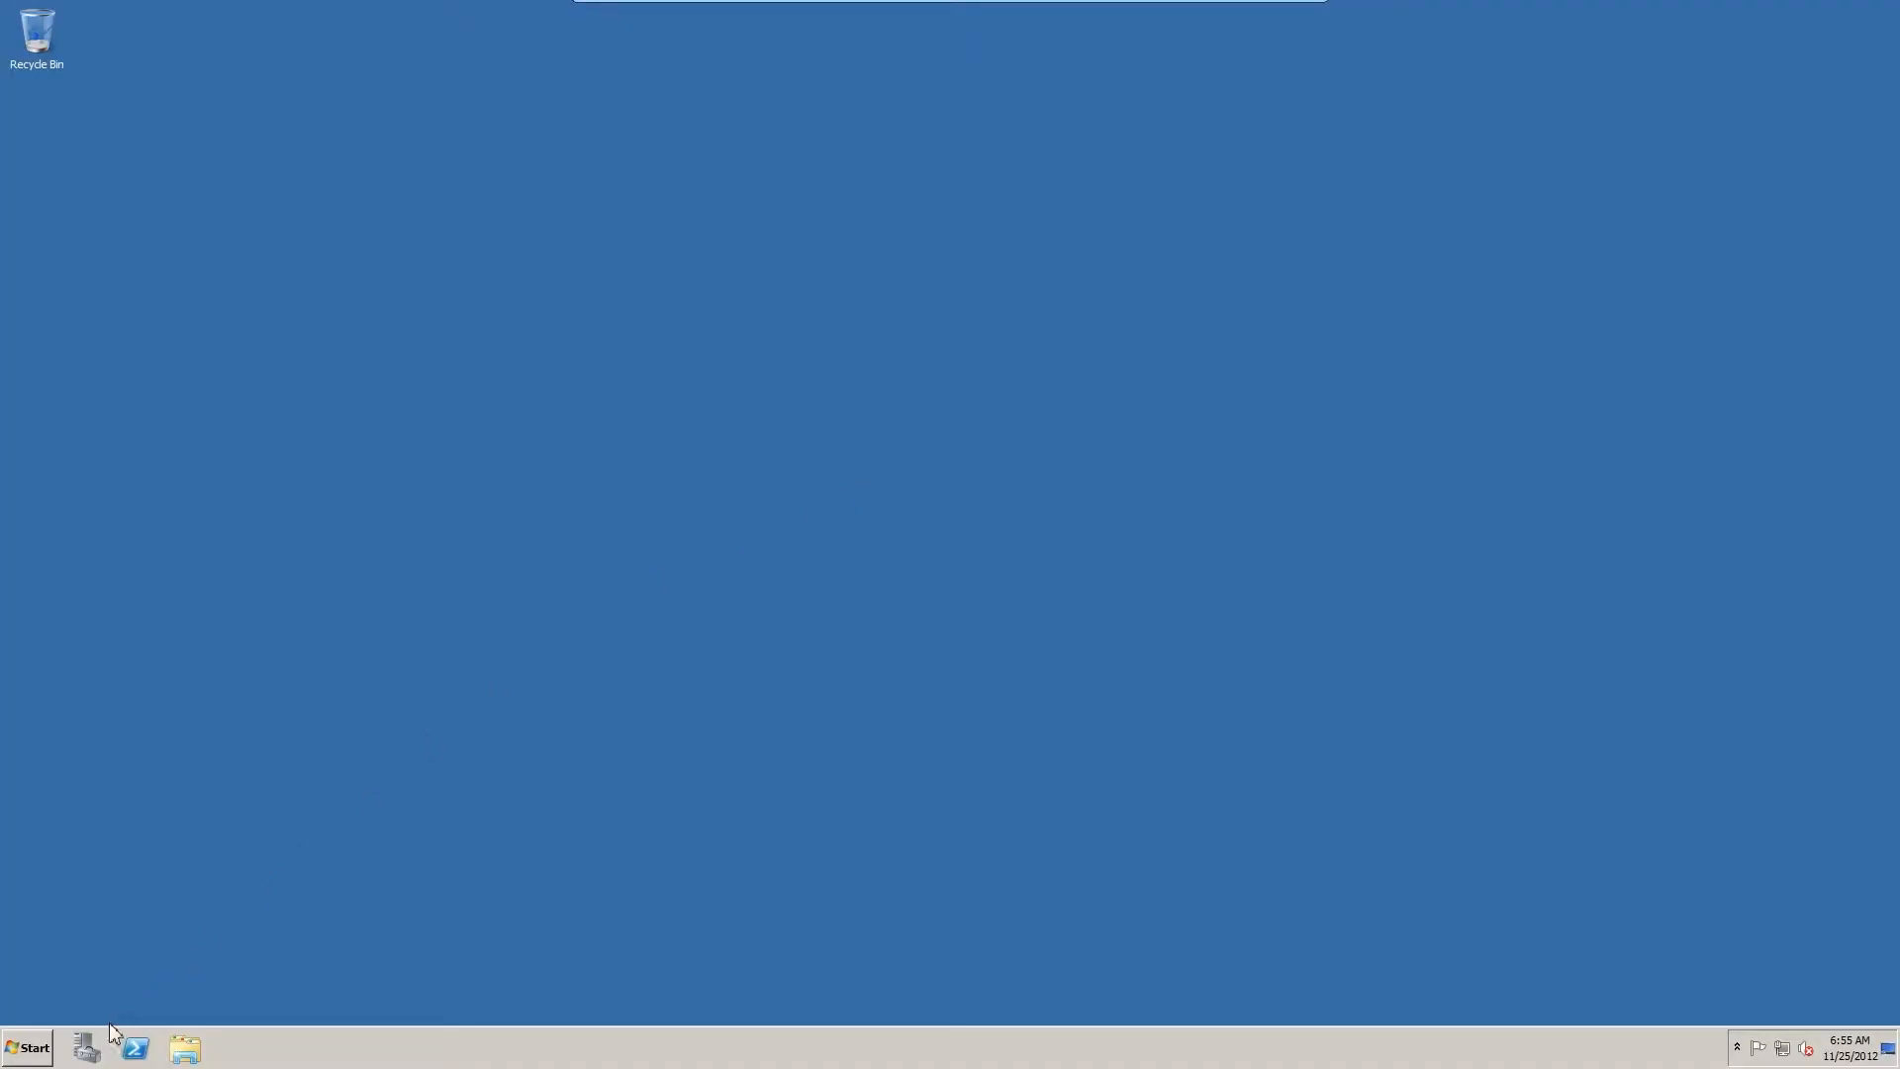
Start adding a server role in Server Manager and select Active Directory Domain Services with its required .NET Framework 3.5.1 features
left_click(96, 1052)
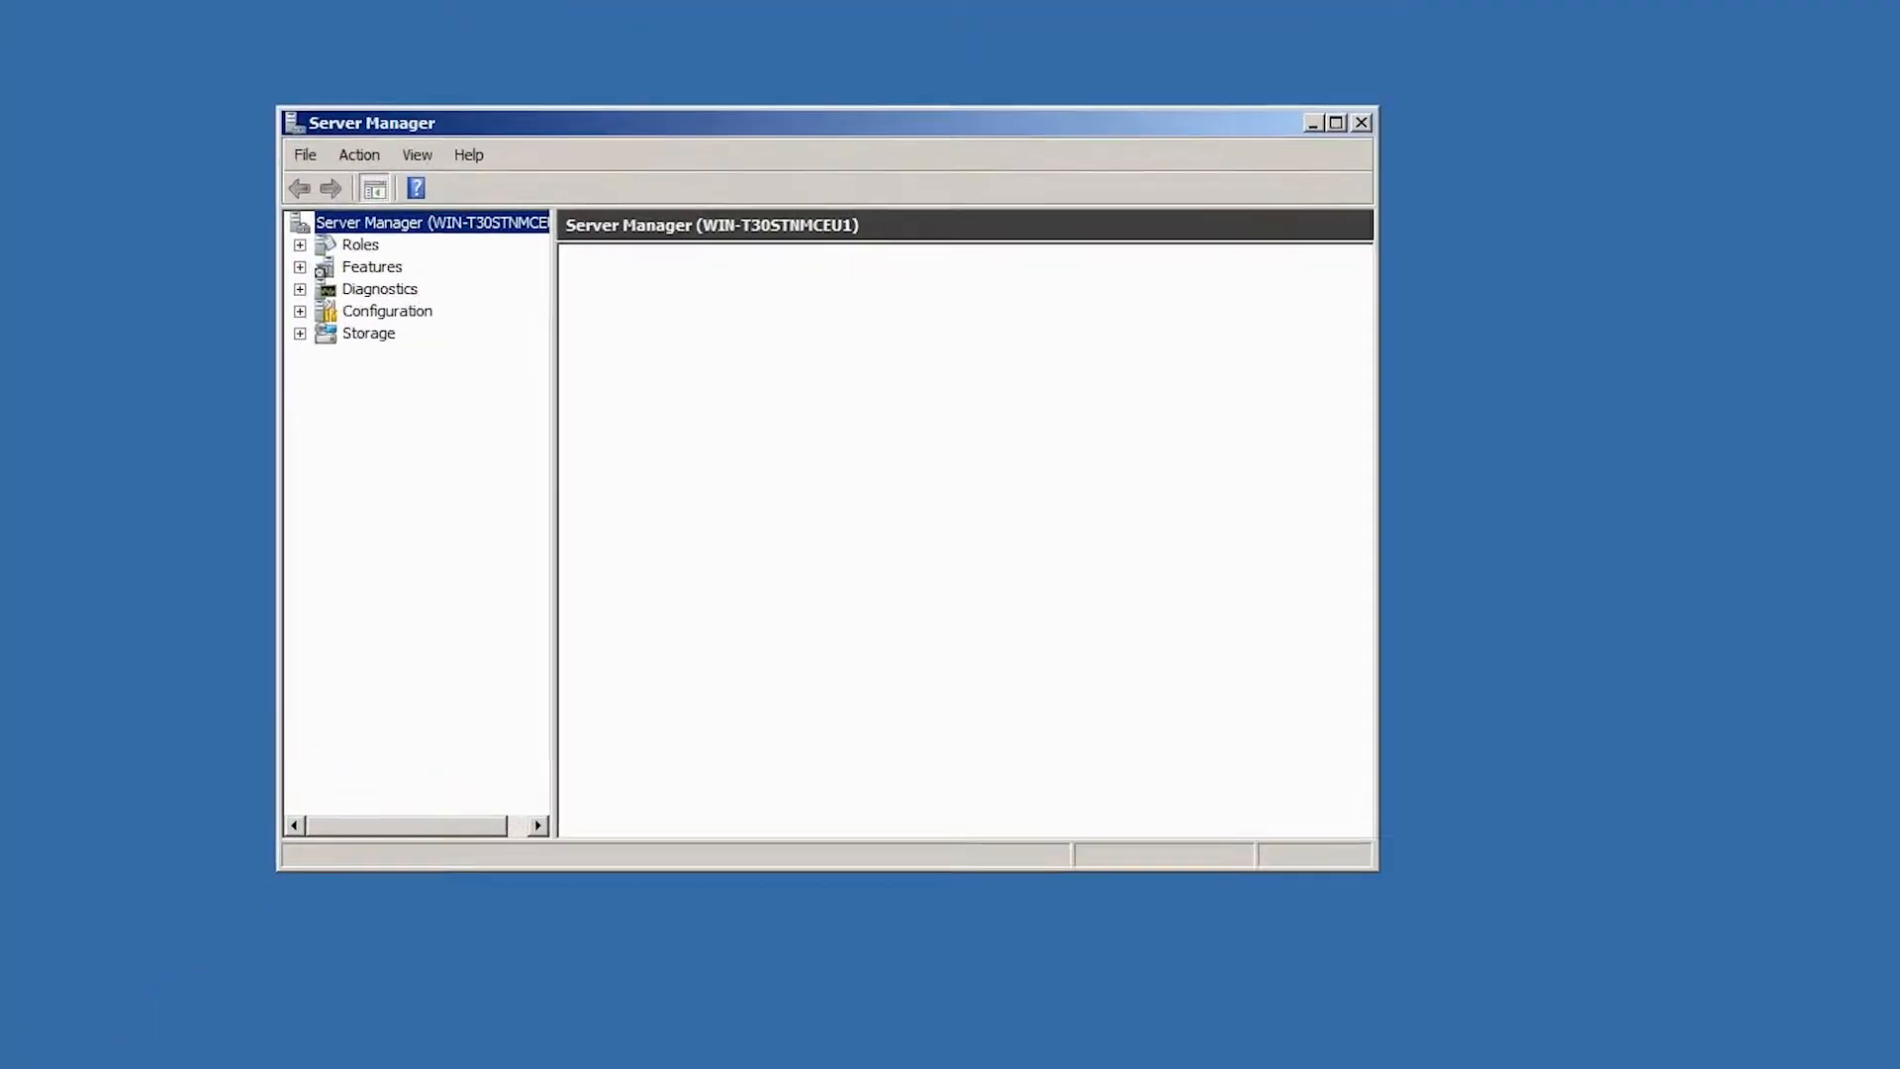
left_click(305, 198)
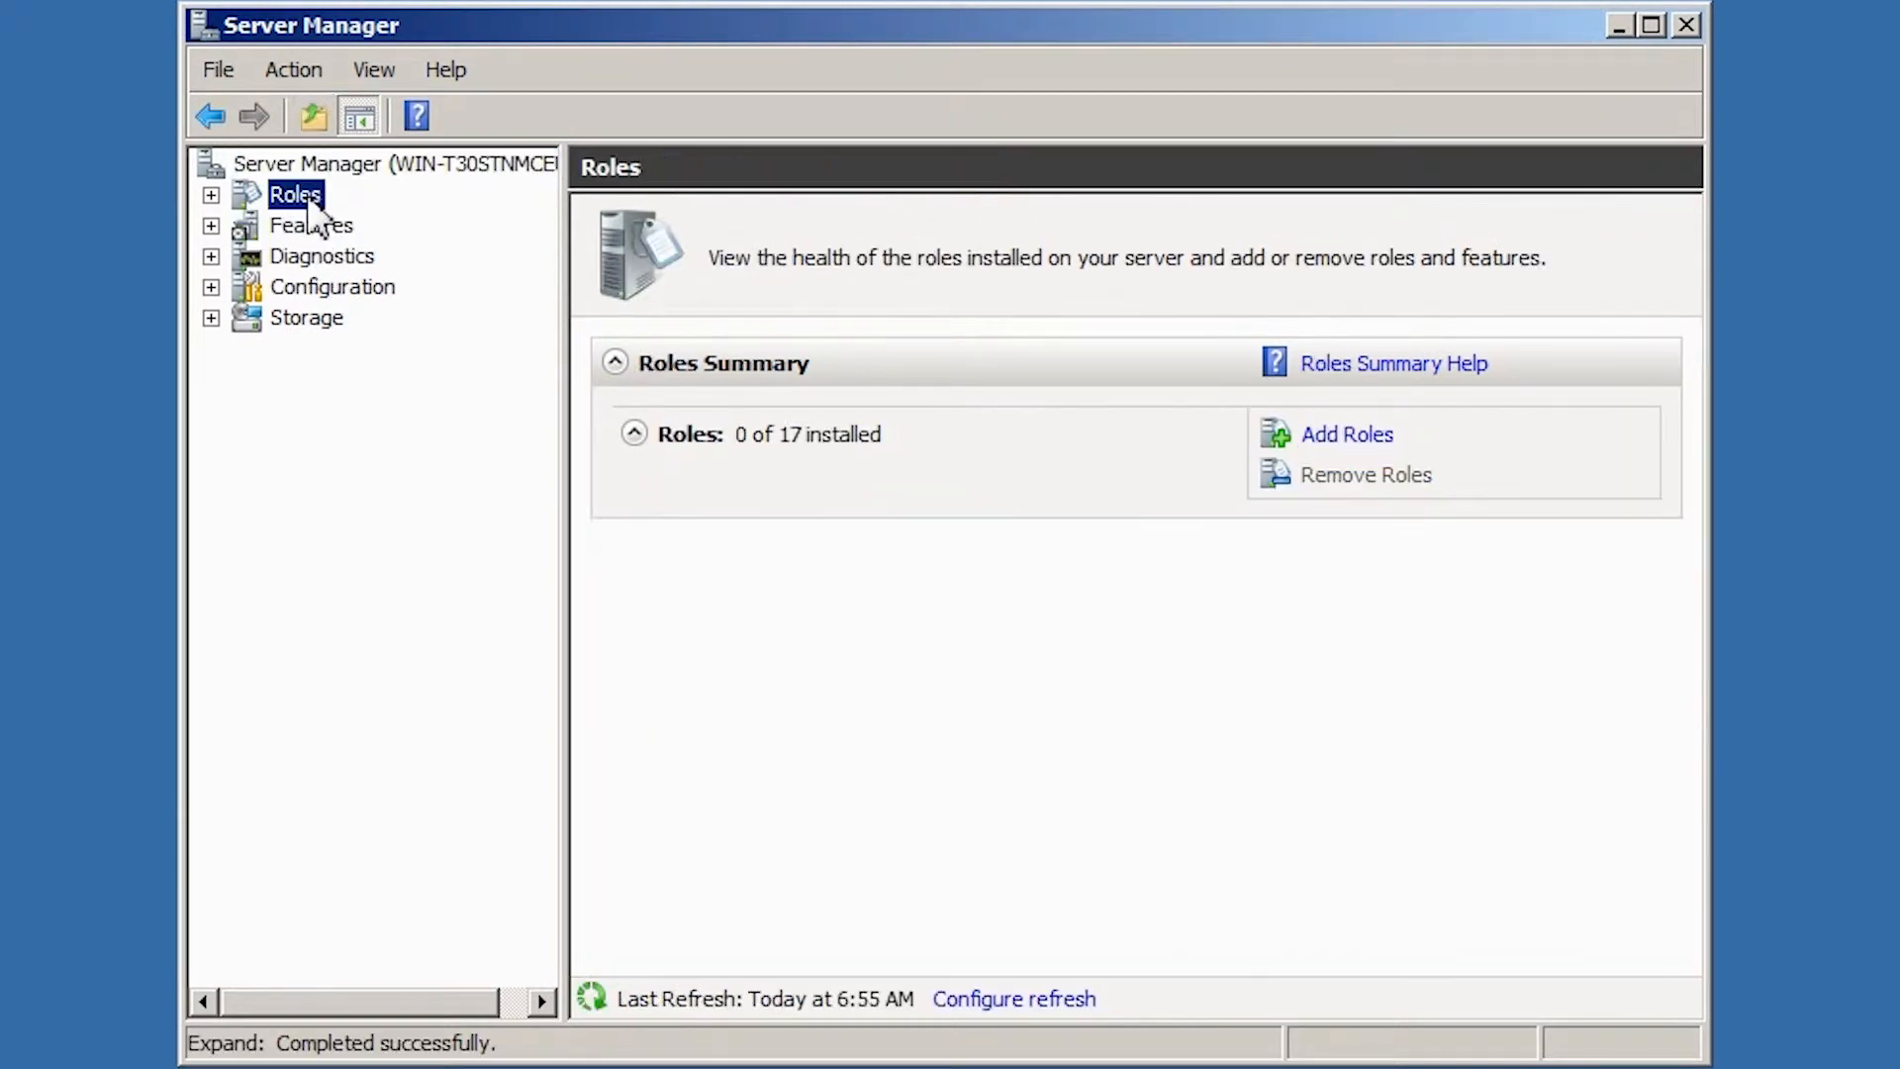
left_click(1345, 441)
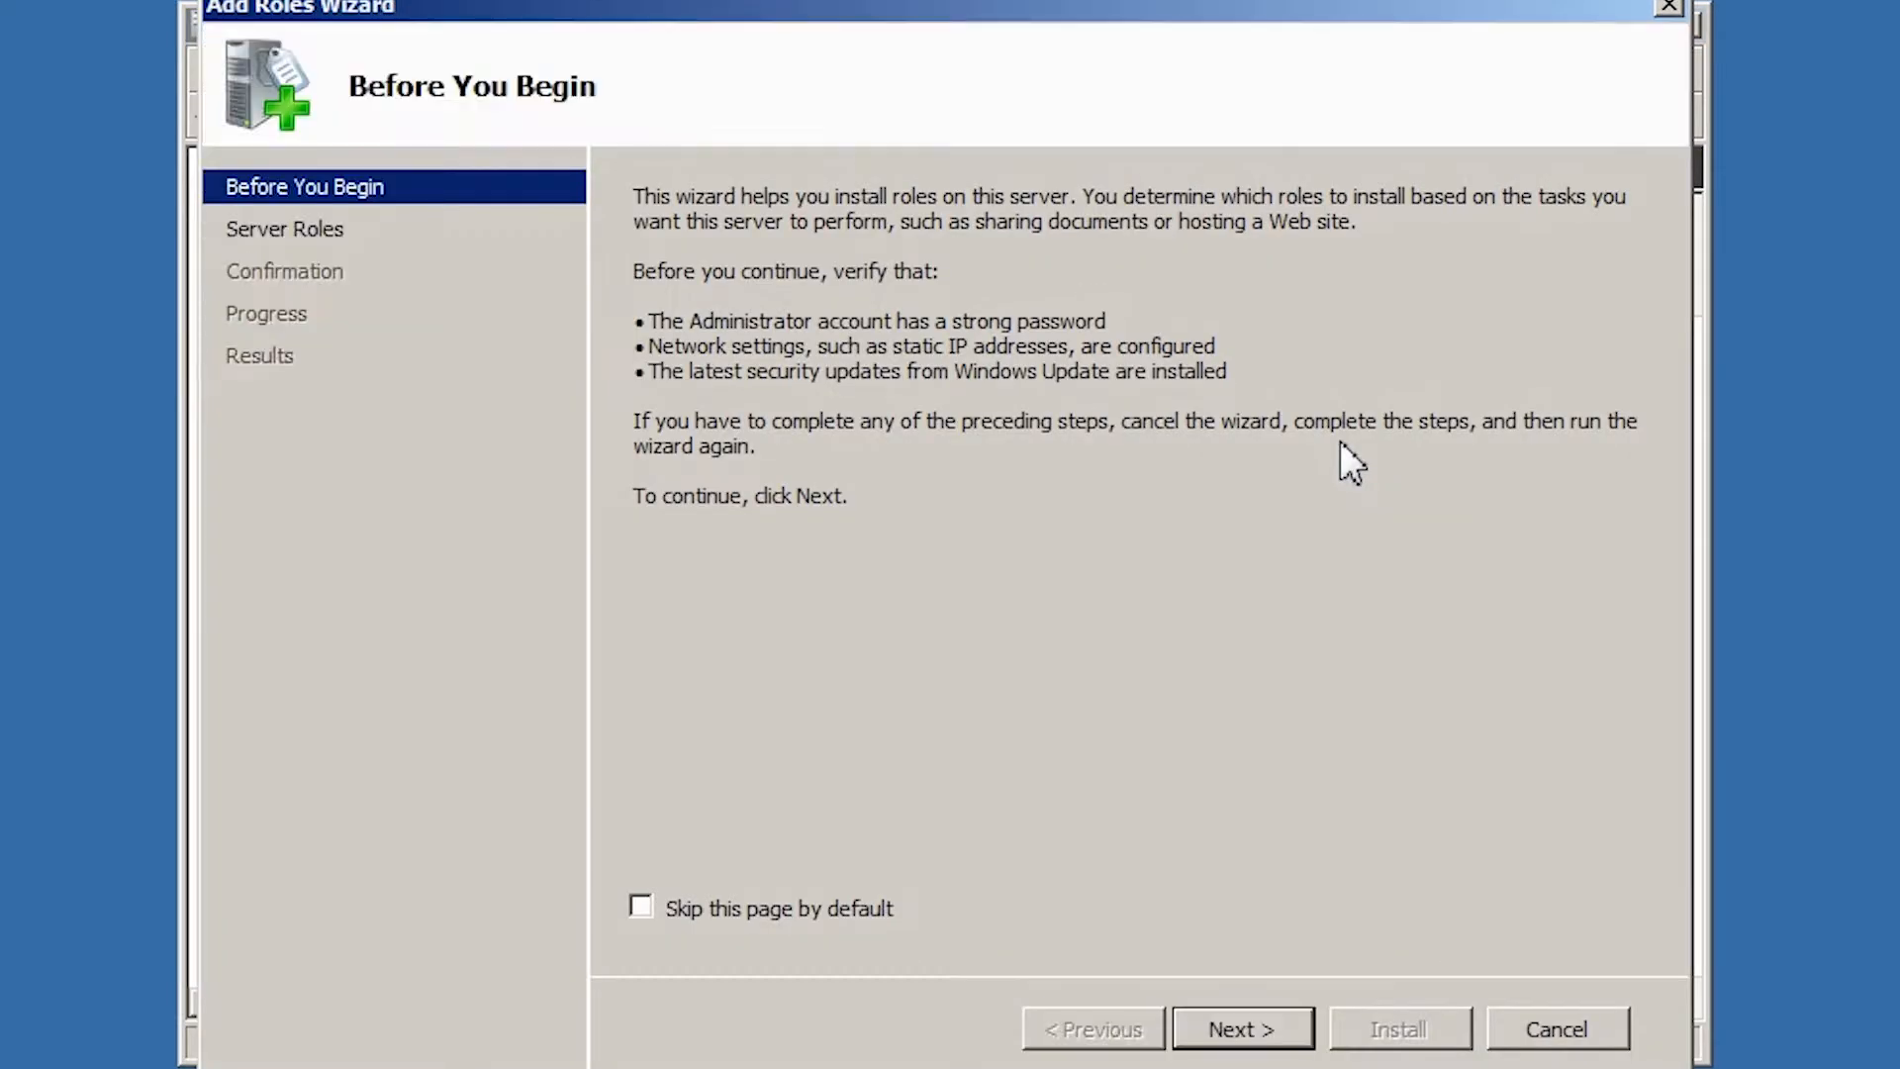
left_click(1252, 1034)
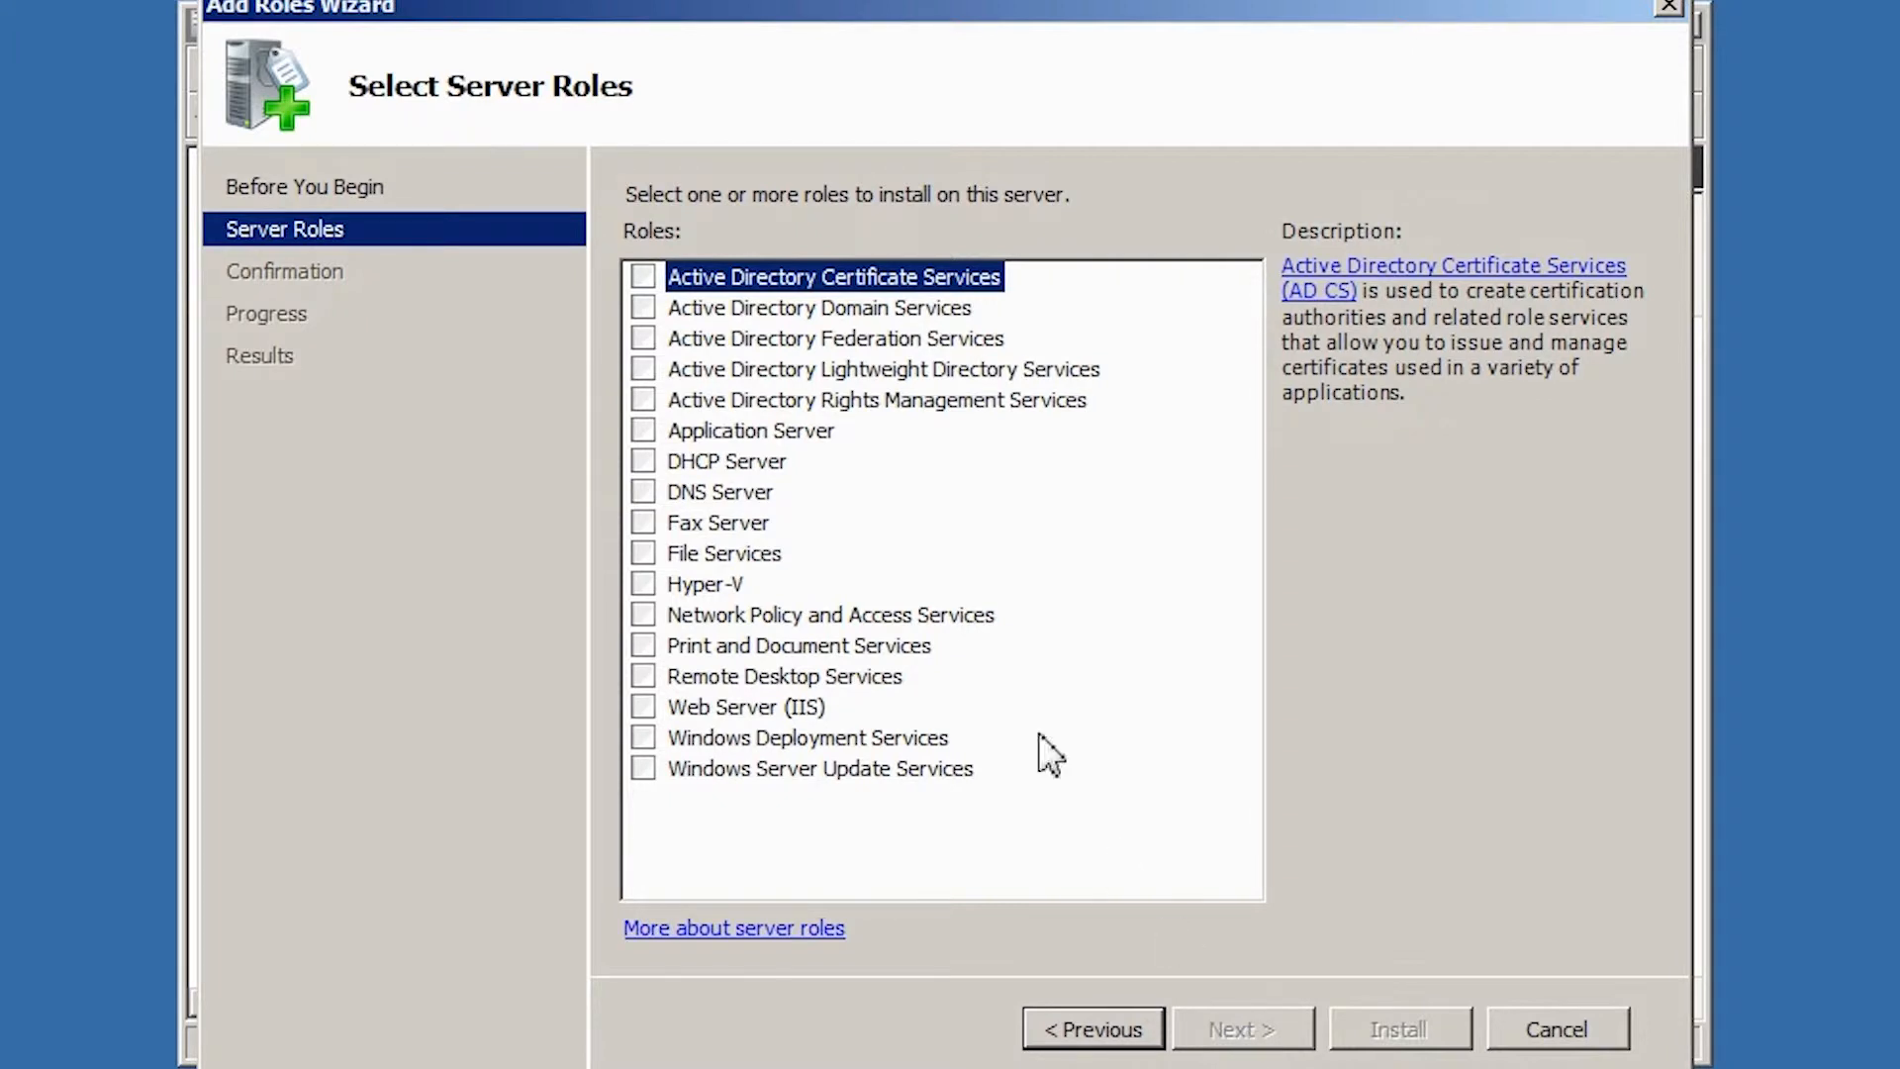
left_click(645, 308)
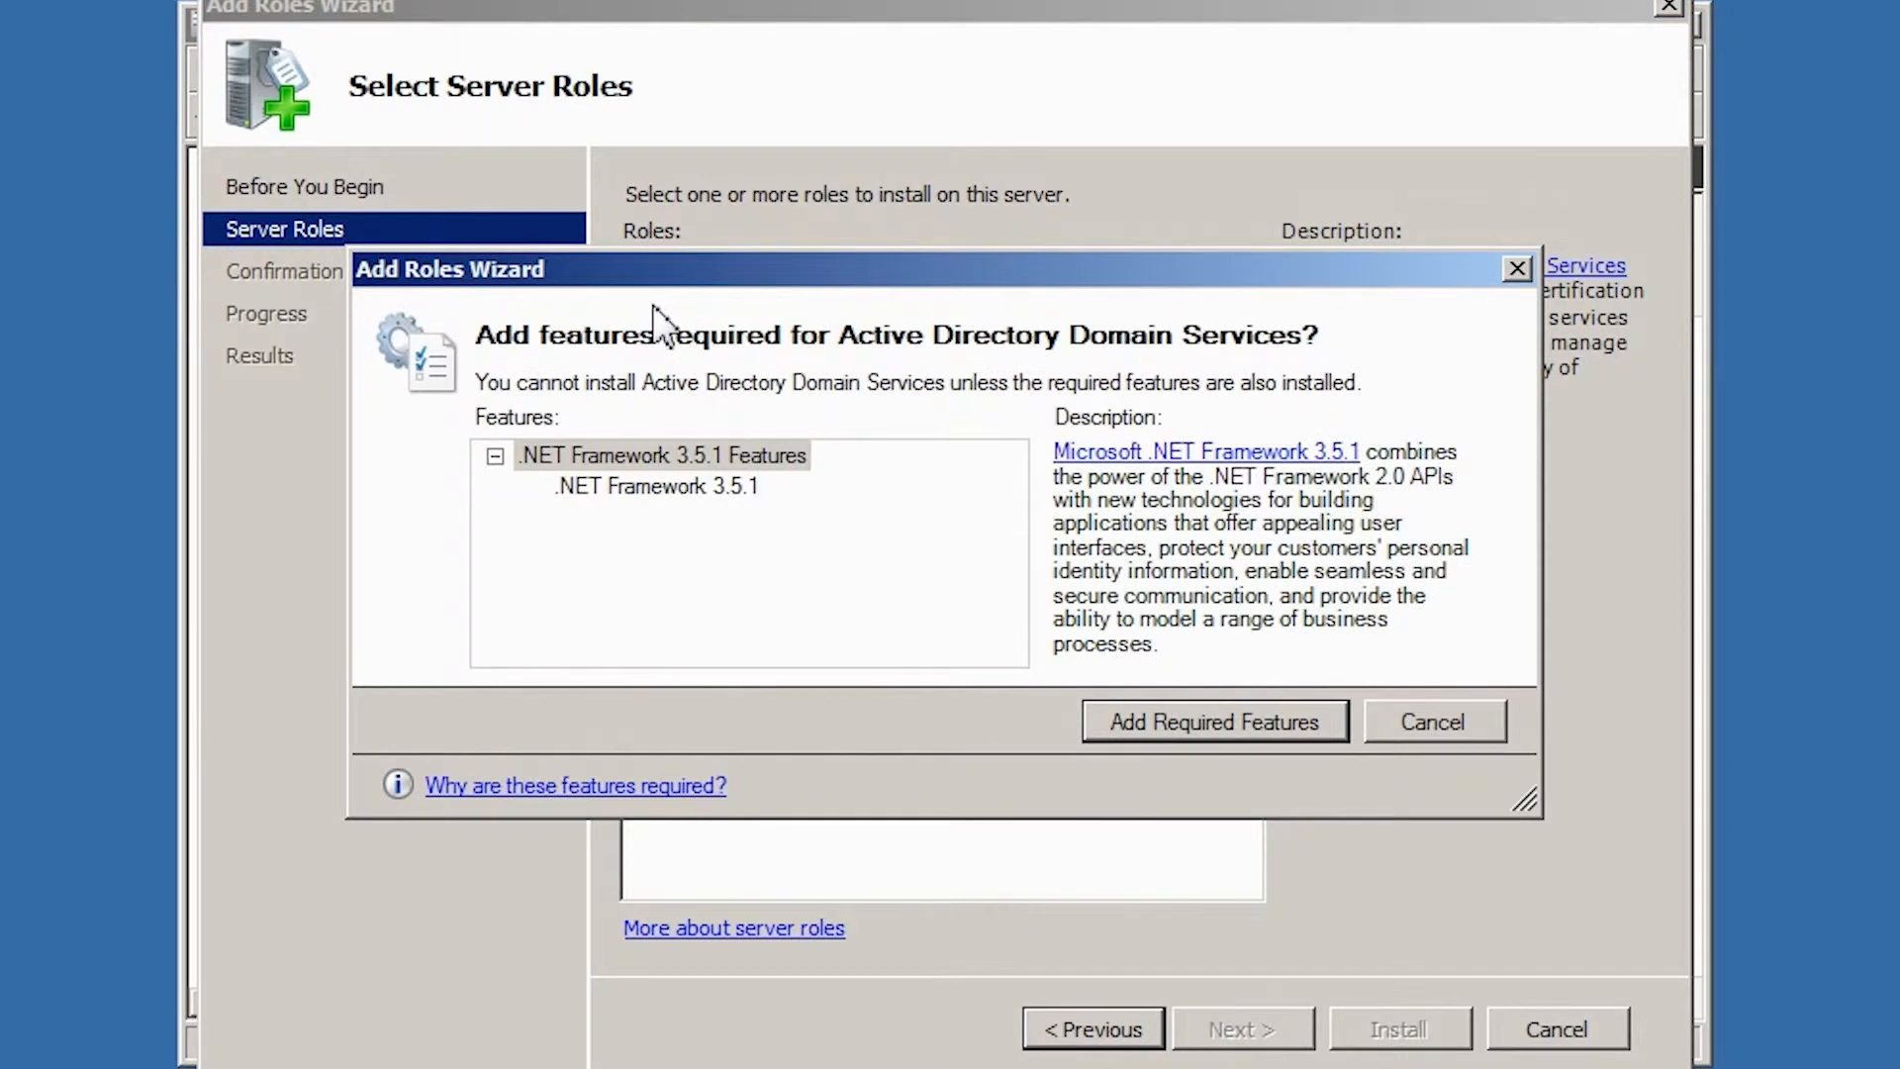
left_click(1187, 722)
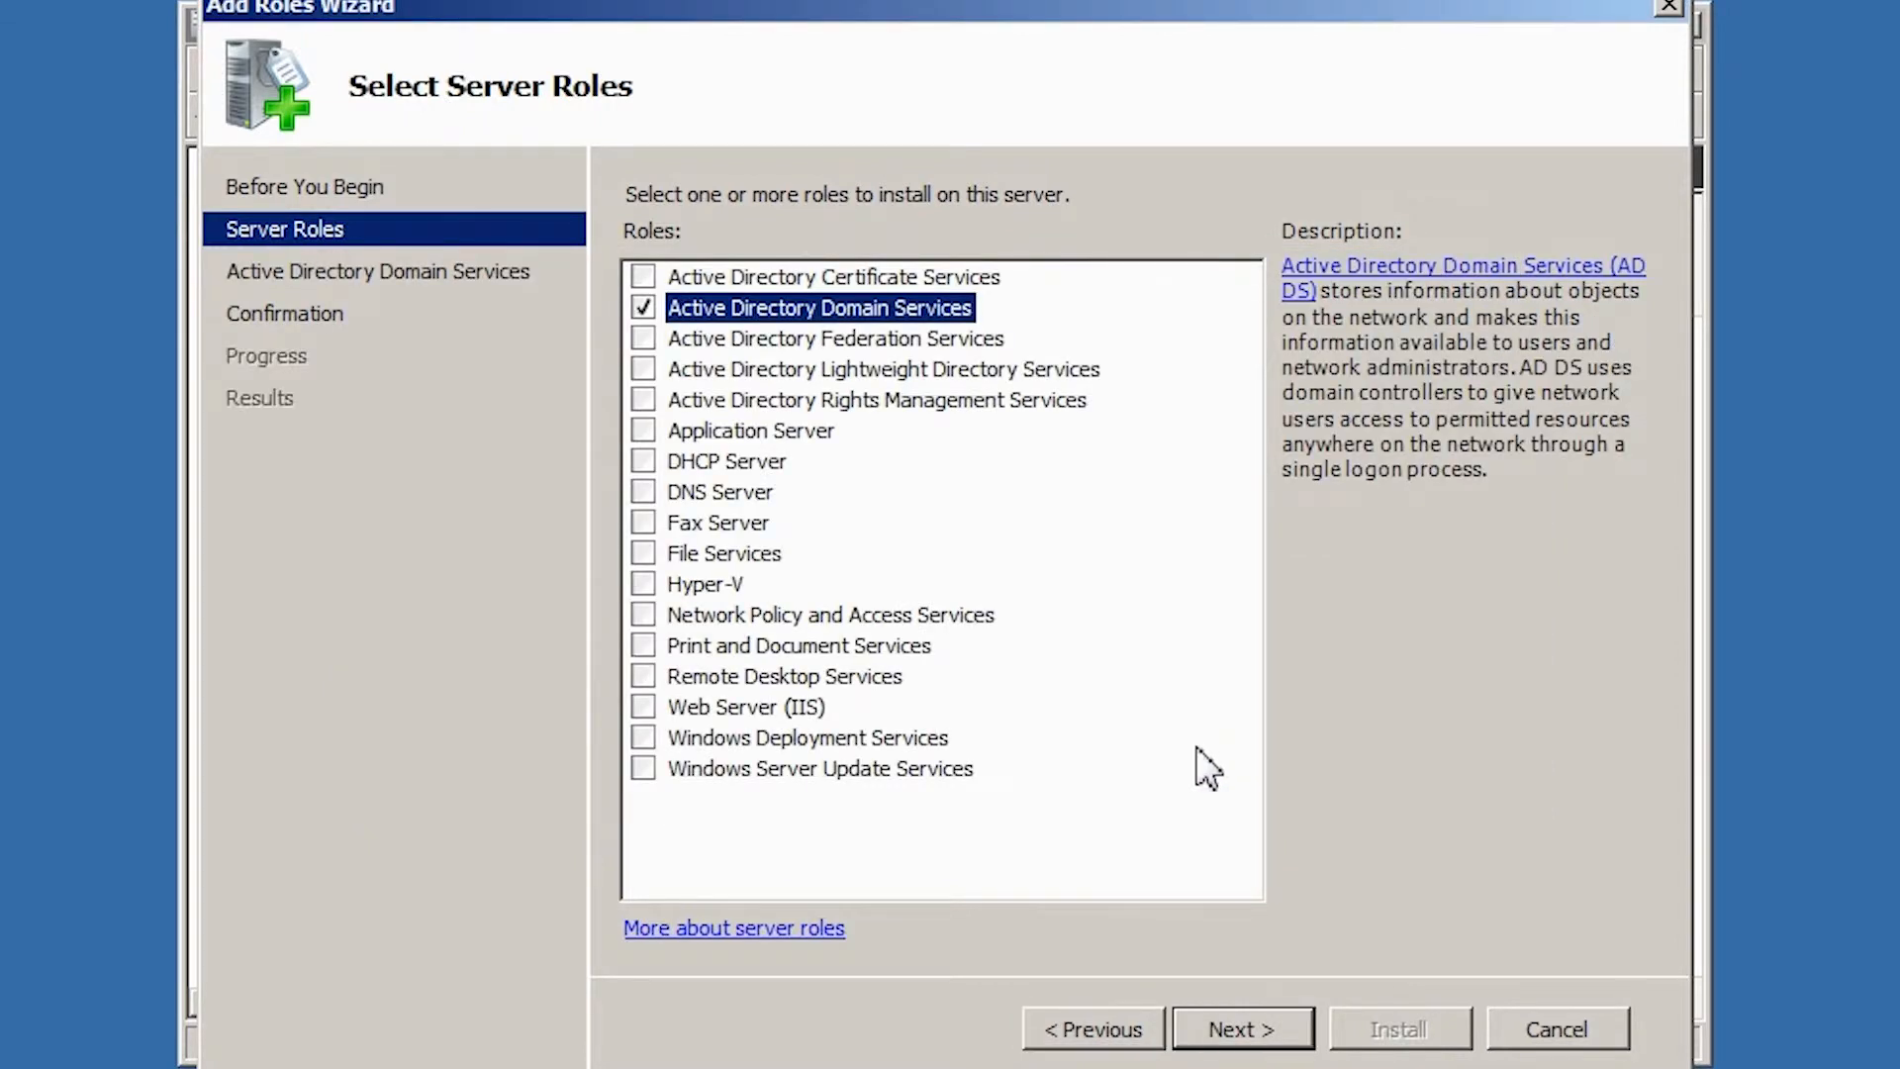
Accept the role selections and install Active Directory Domain Services on the server
left_click(1262, 1020)
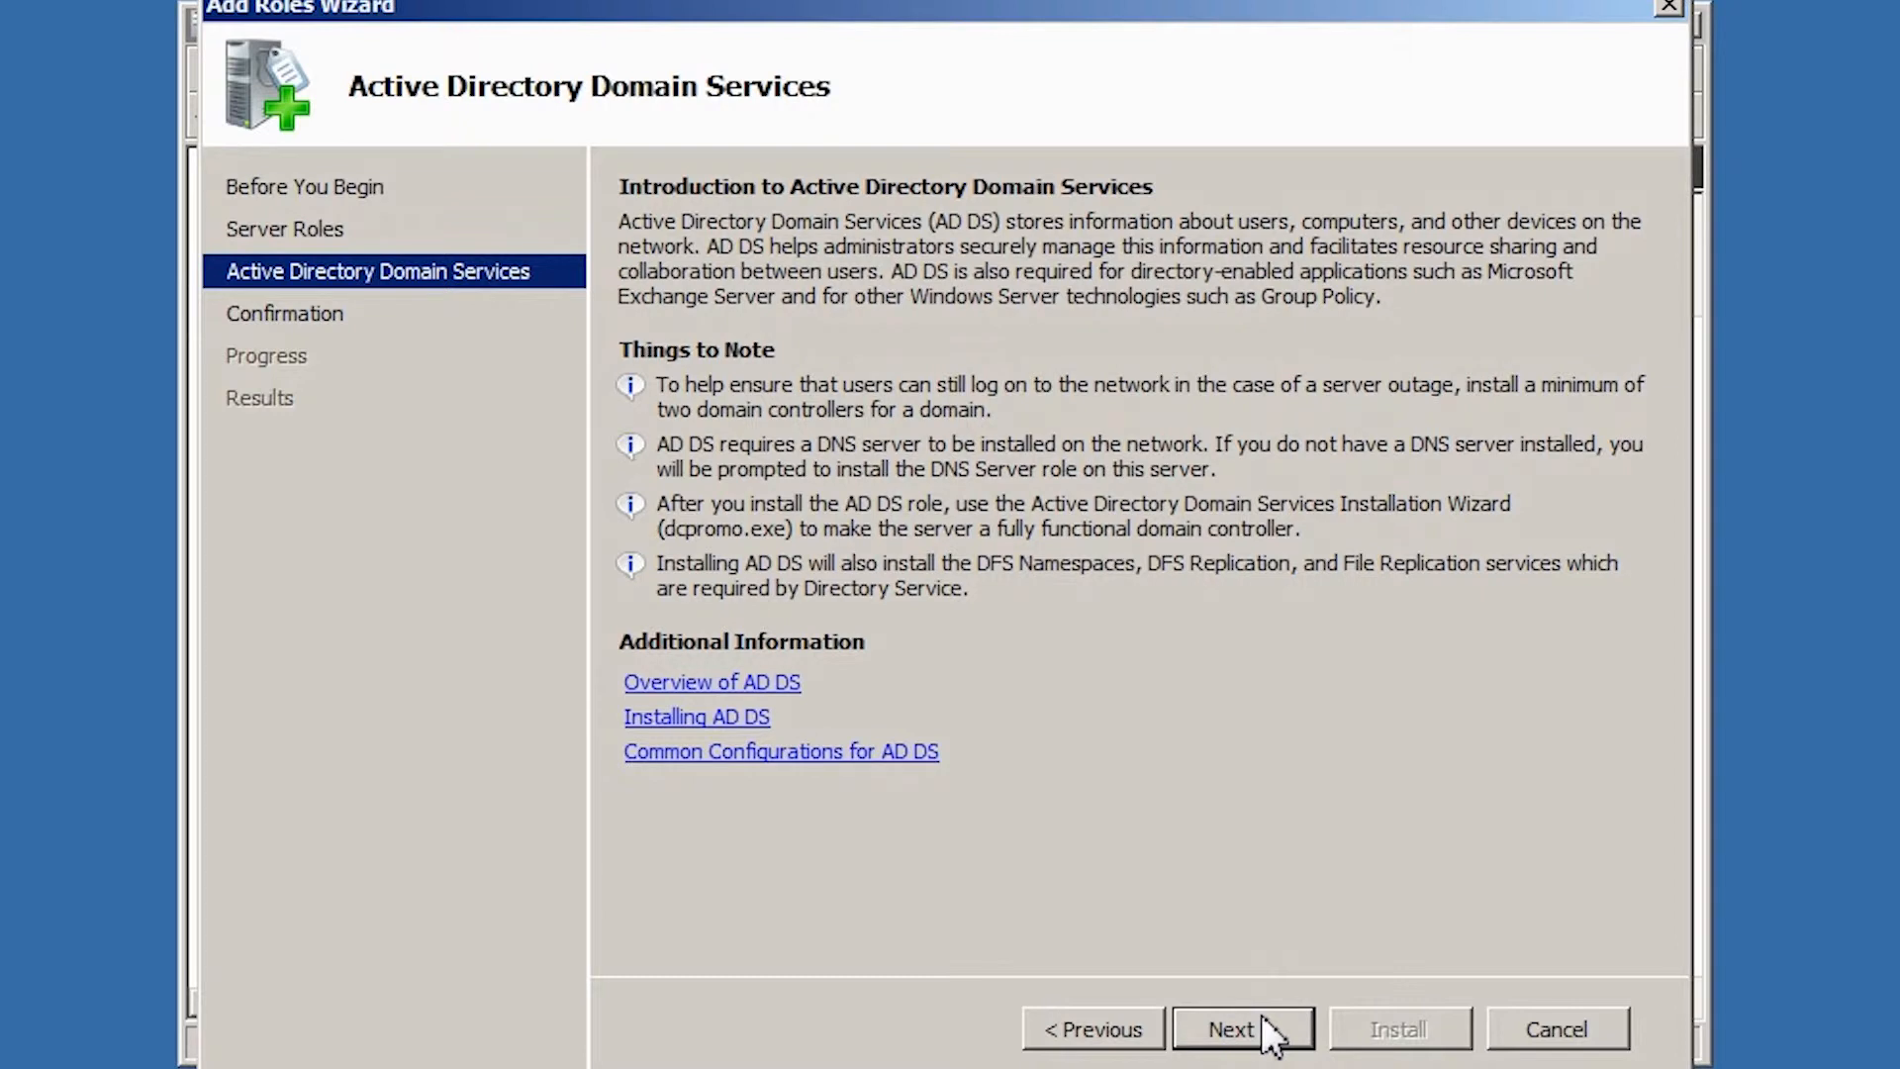
left_click(1260, 1015)
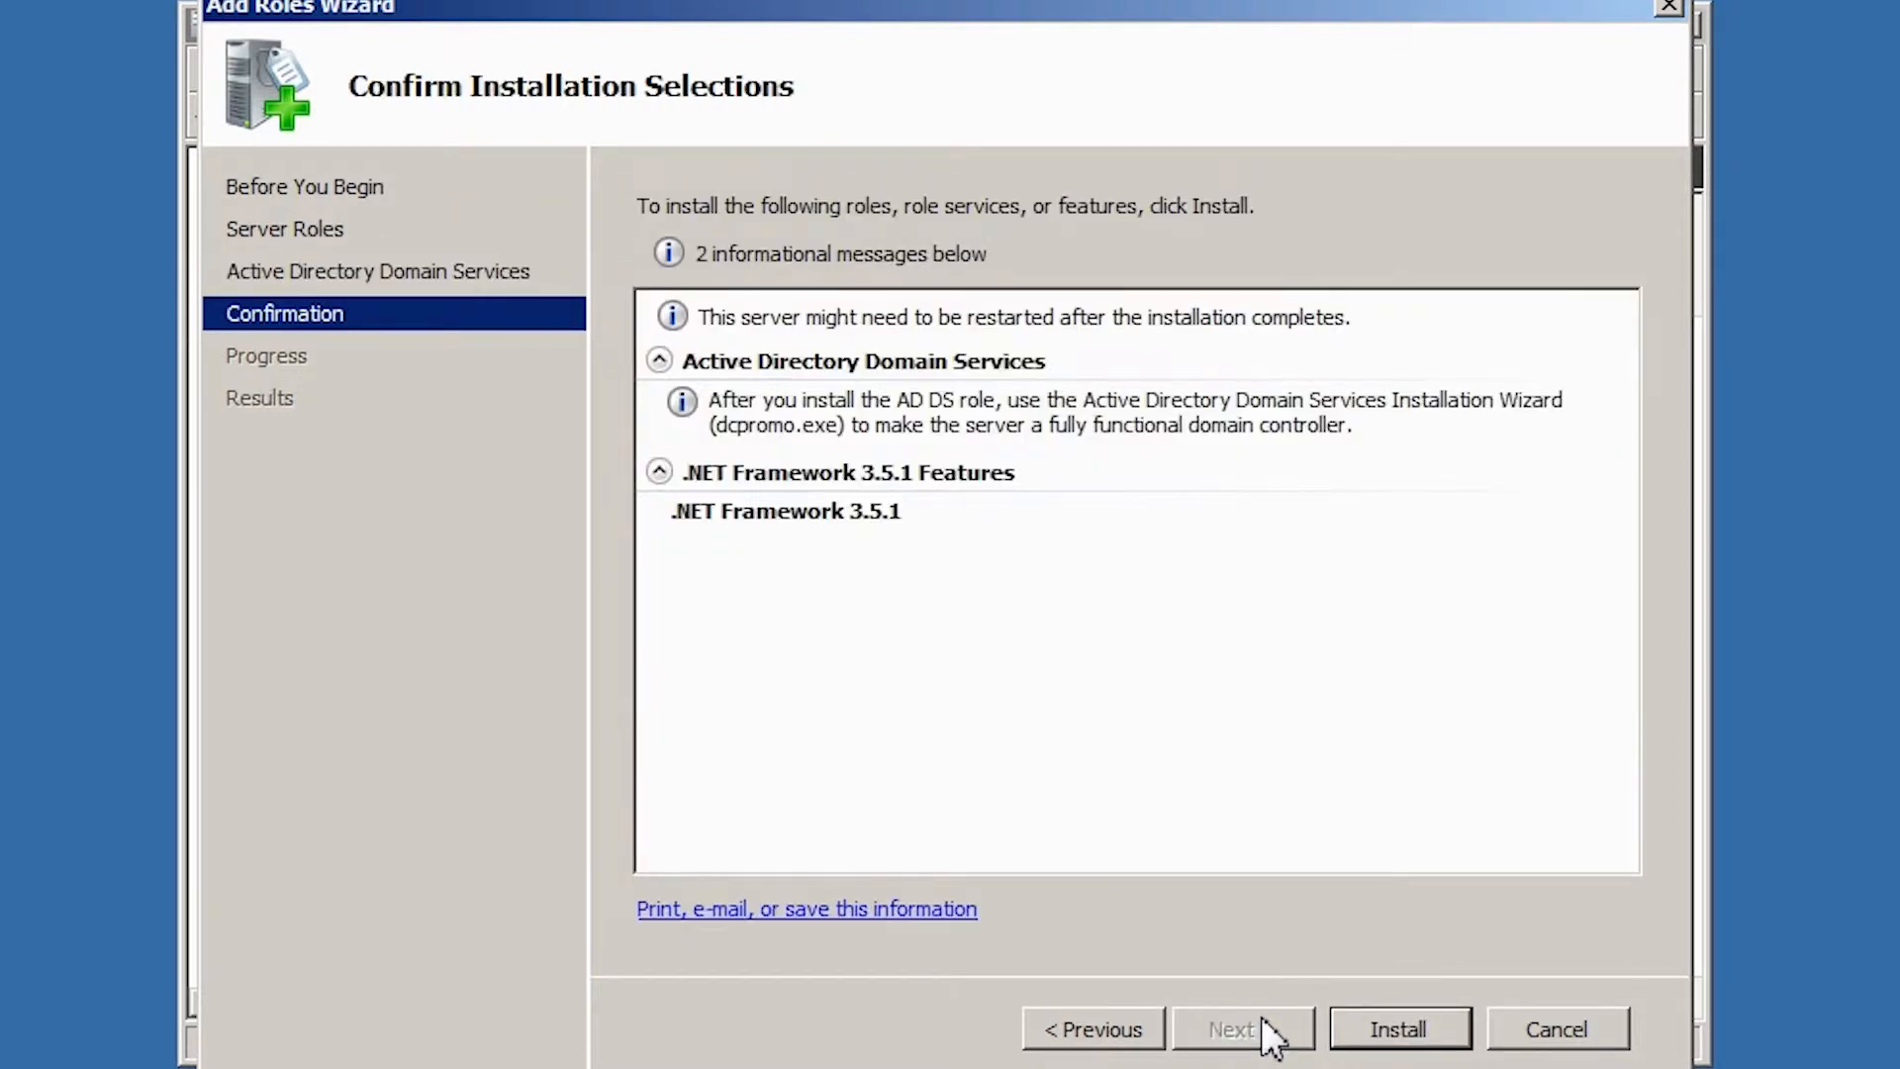
left_click(1395, 1029)
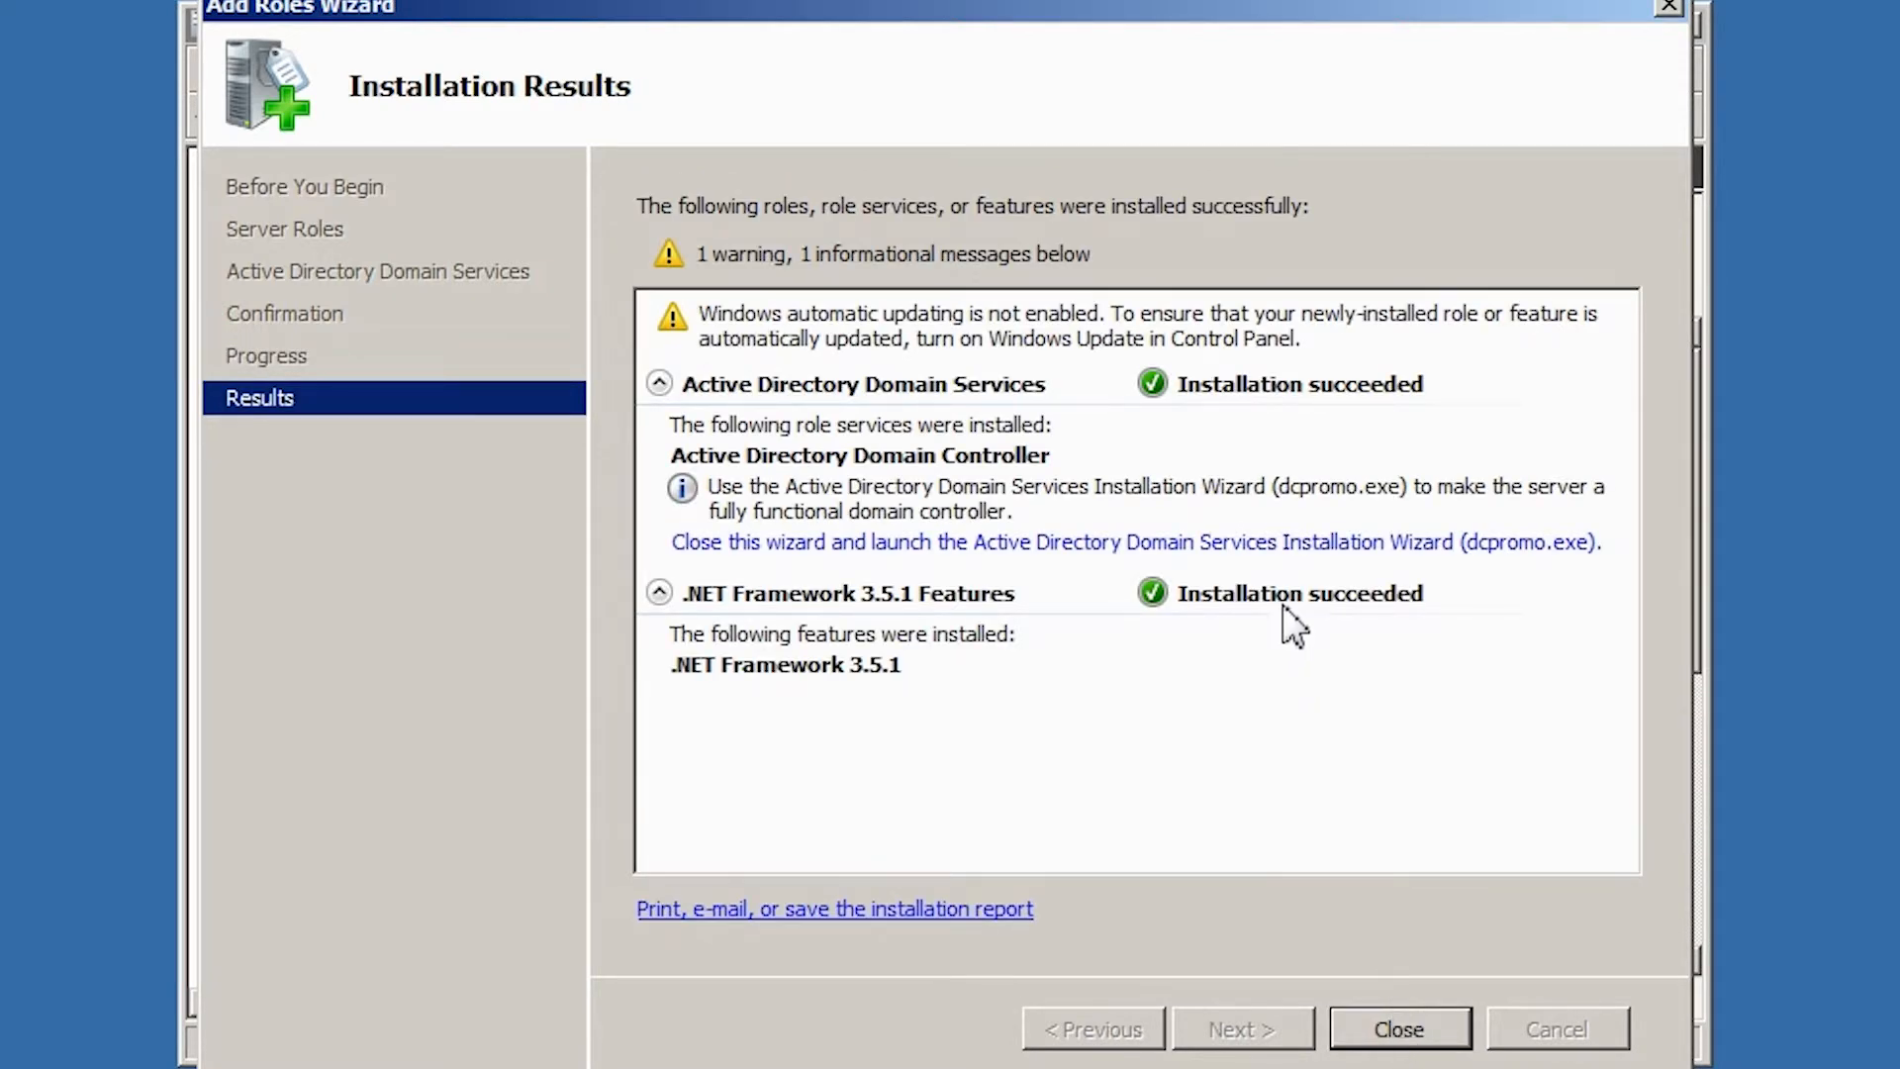
Launch the Active Directory Domain Services Installation Wizard (dcpromo.exe) and choose to create a new domain in a new forest
left_click(1283, 545)
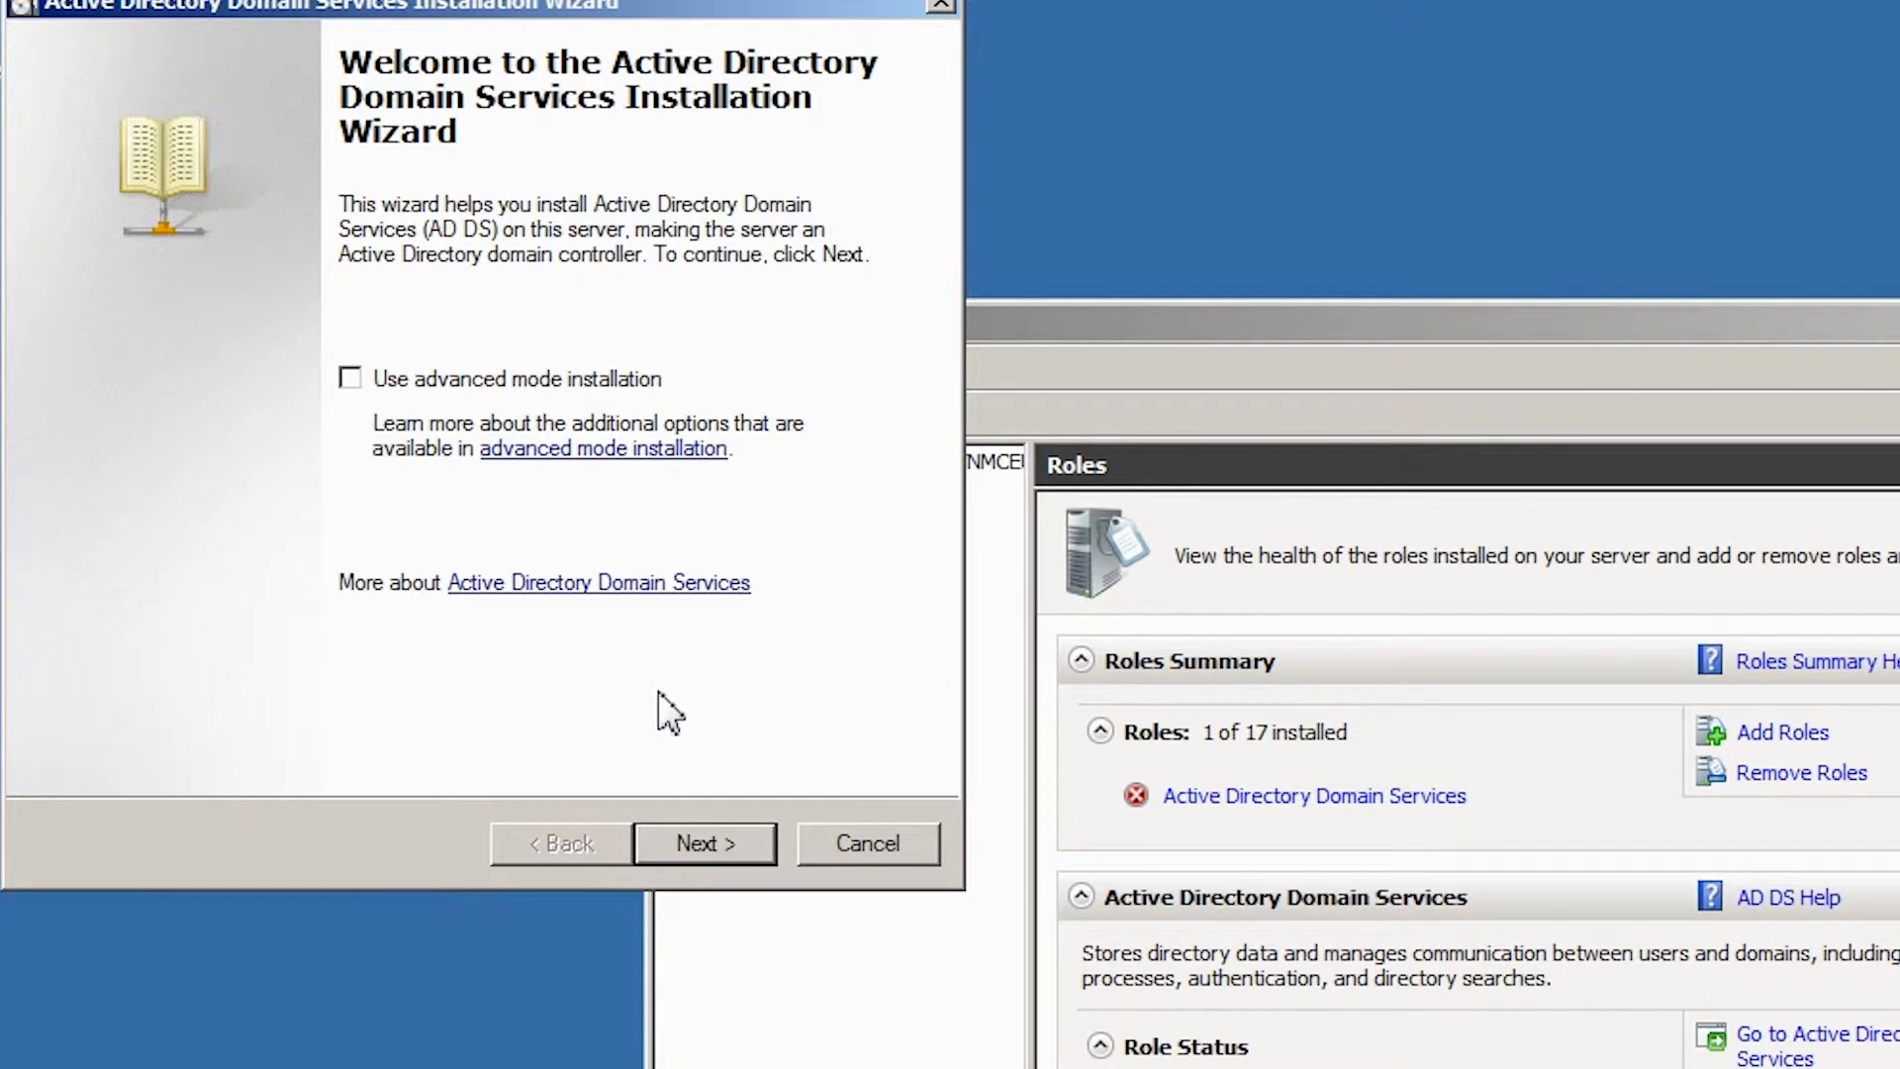
left_click(679, 836)
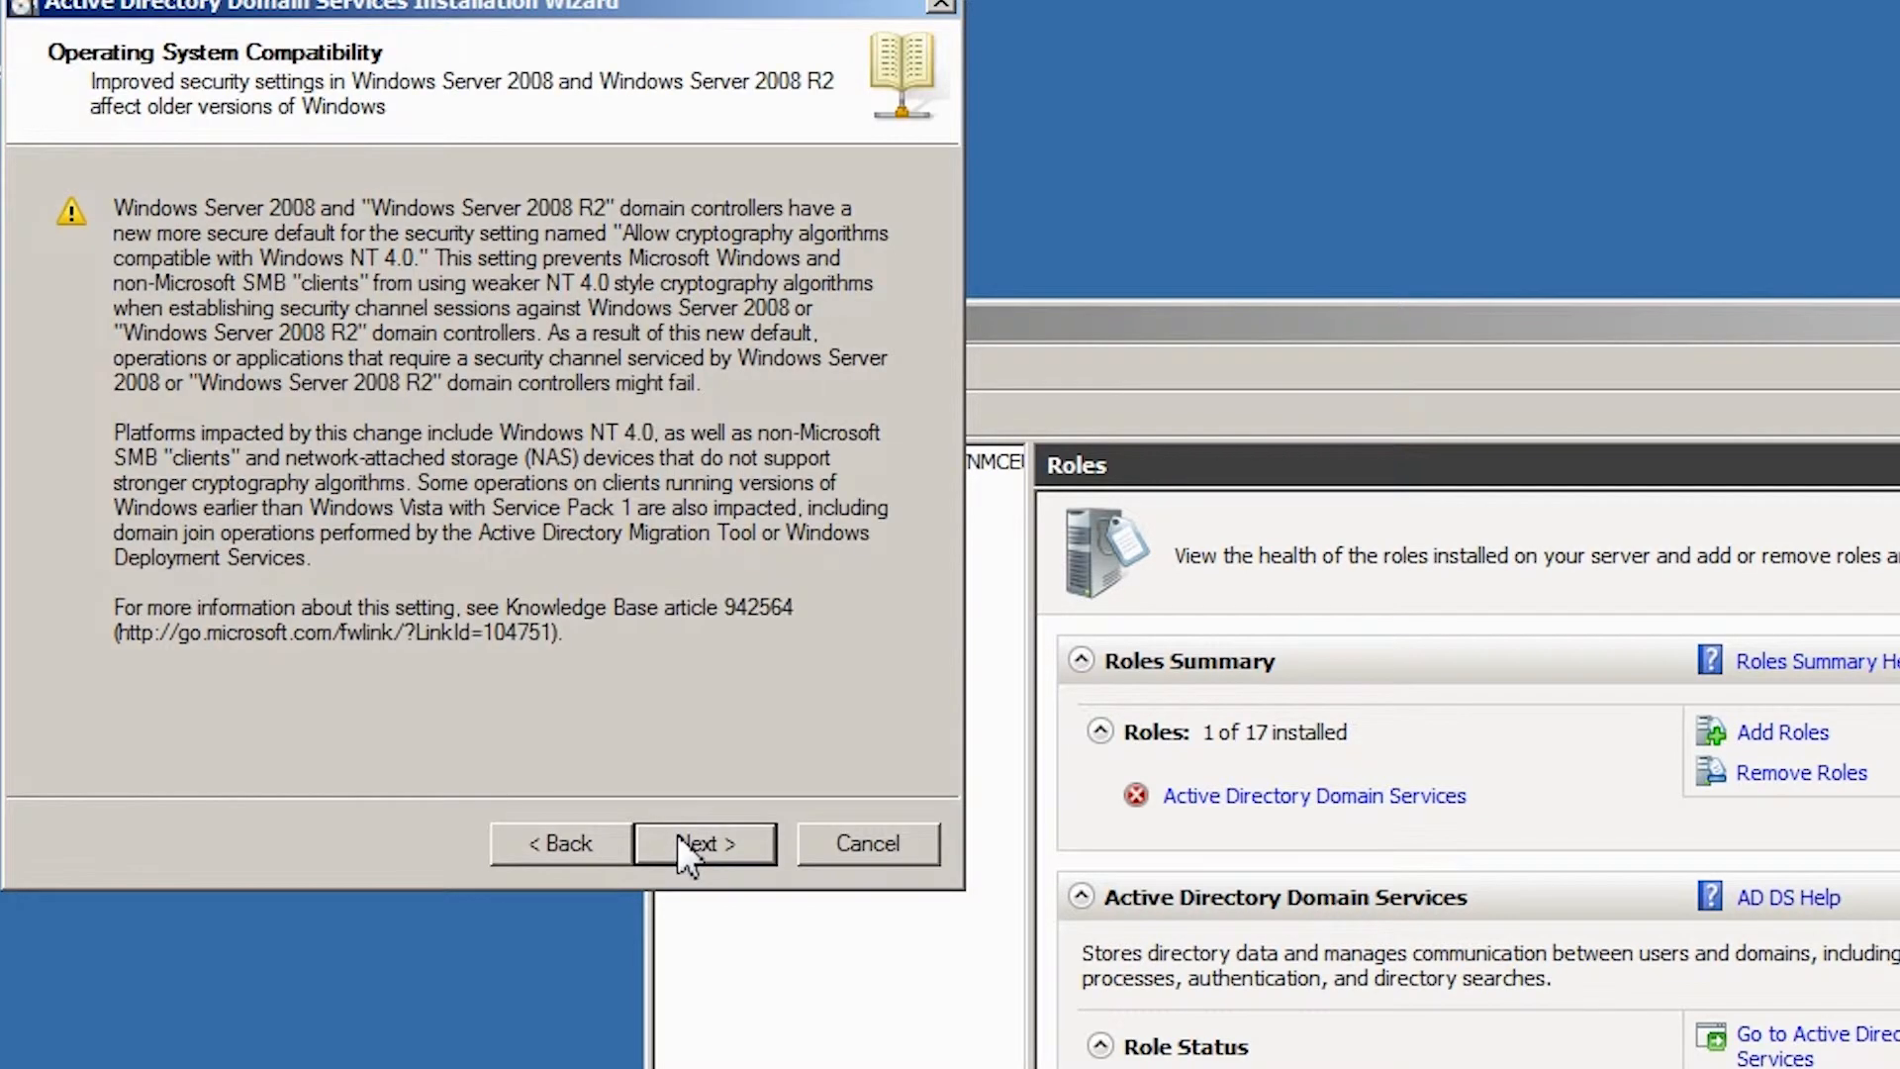
left_click(679, 839)
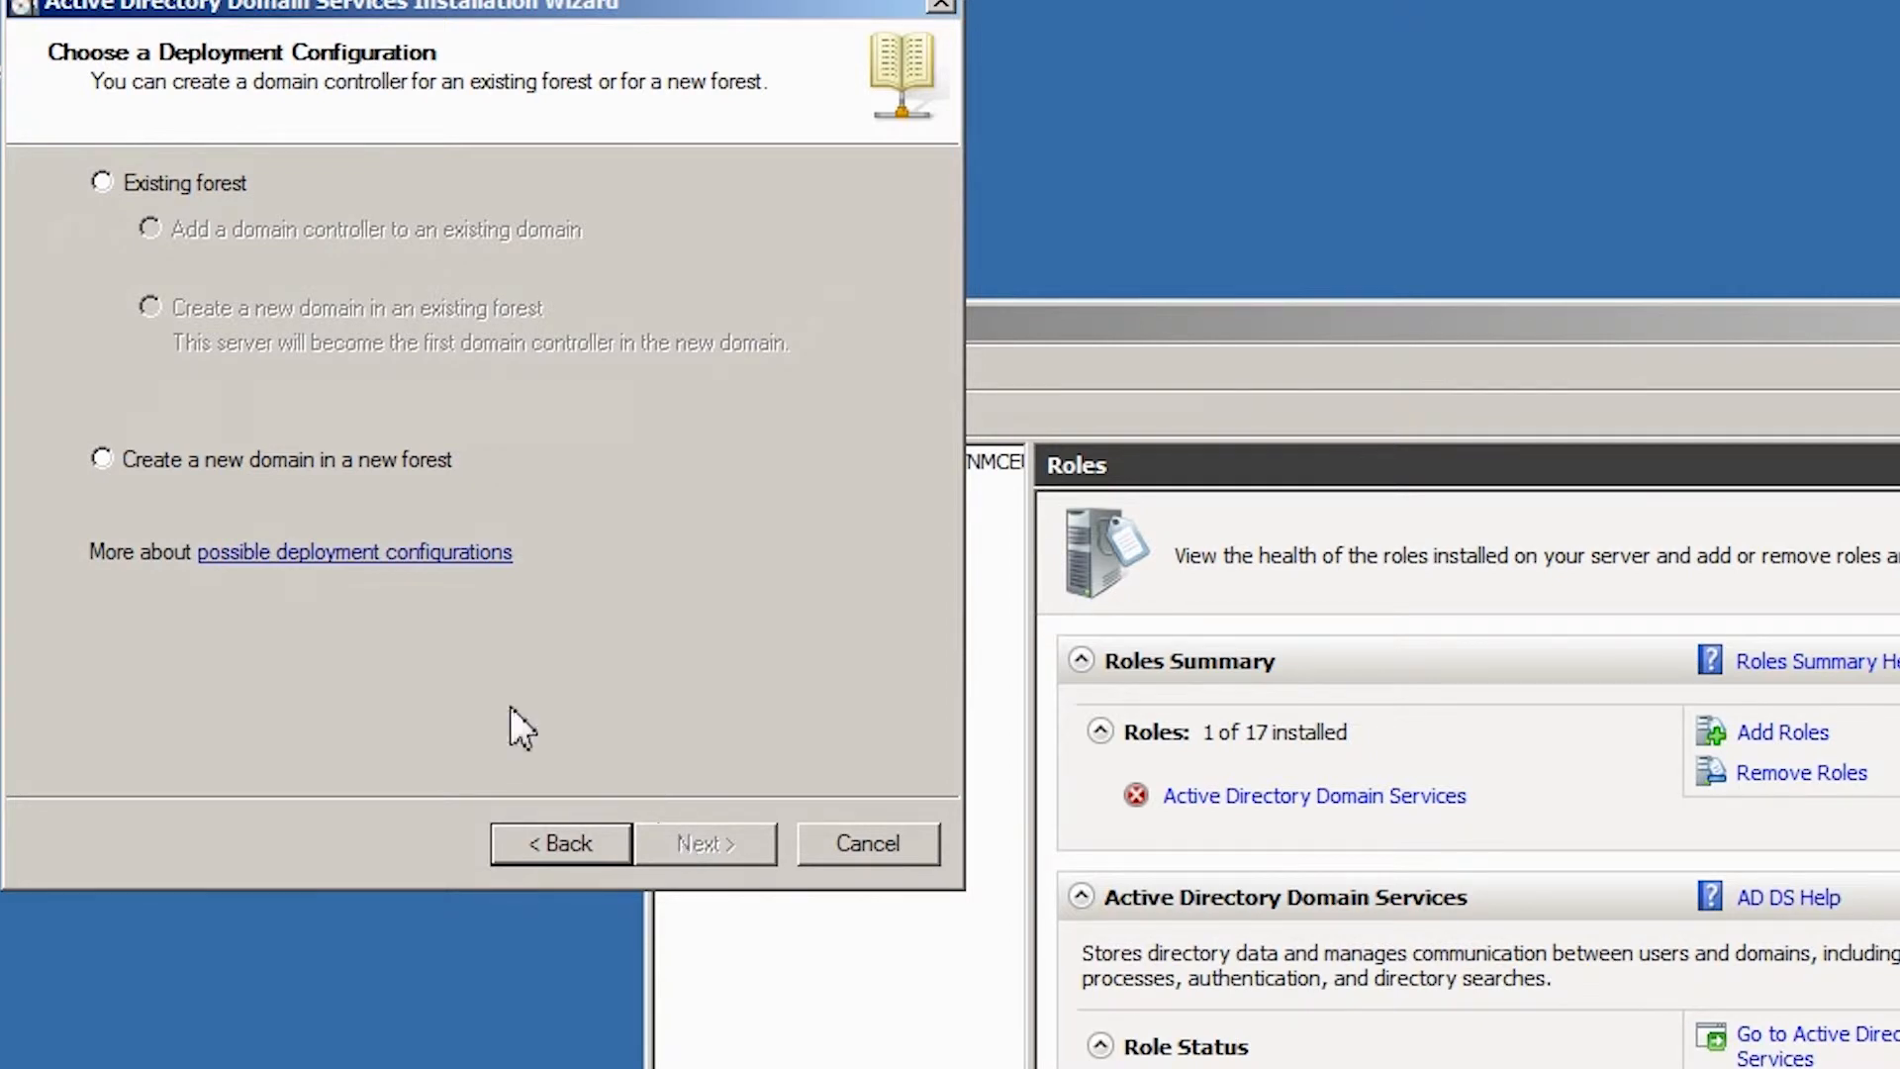
left_click(226, 459)
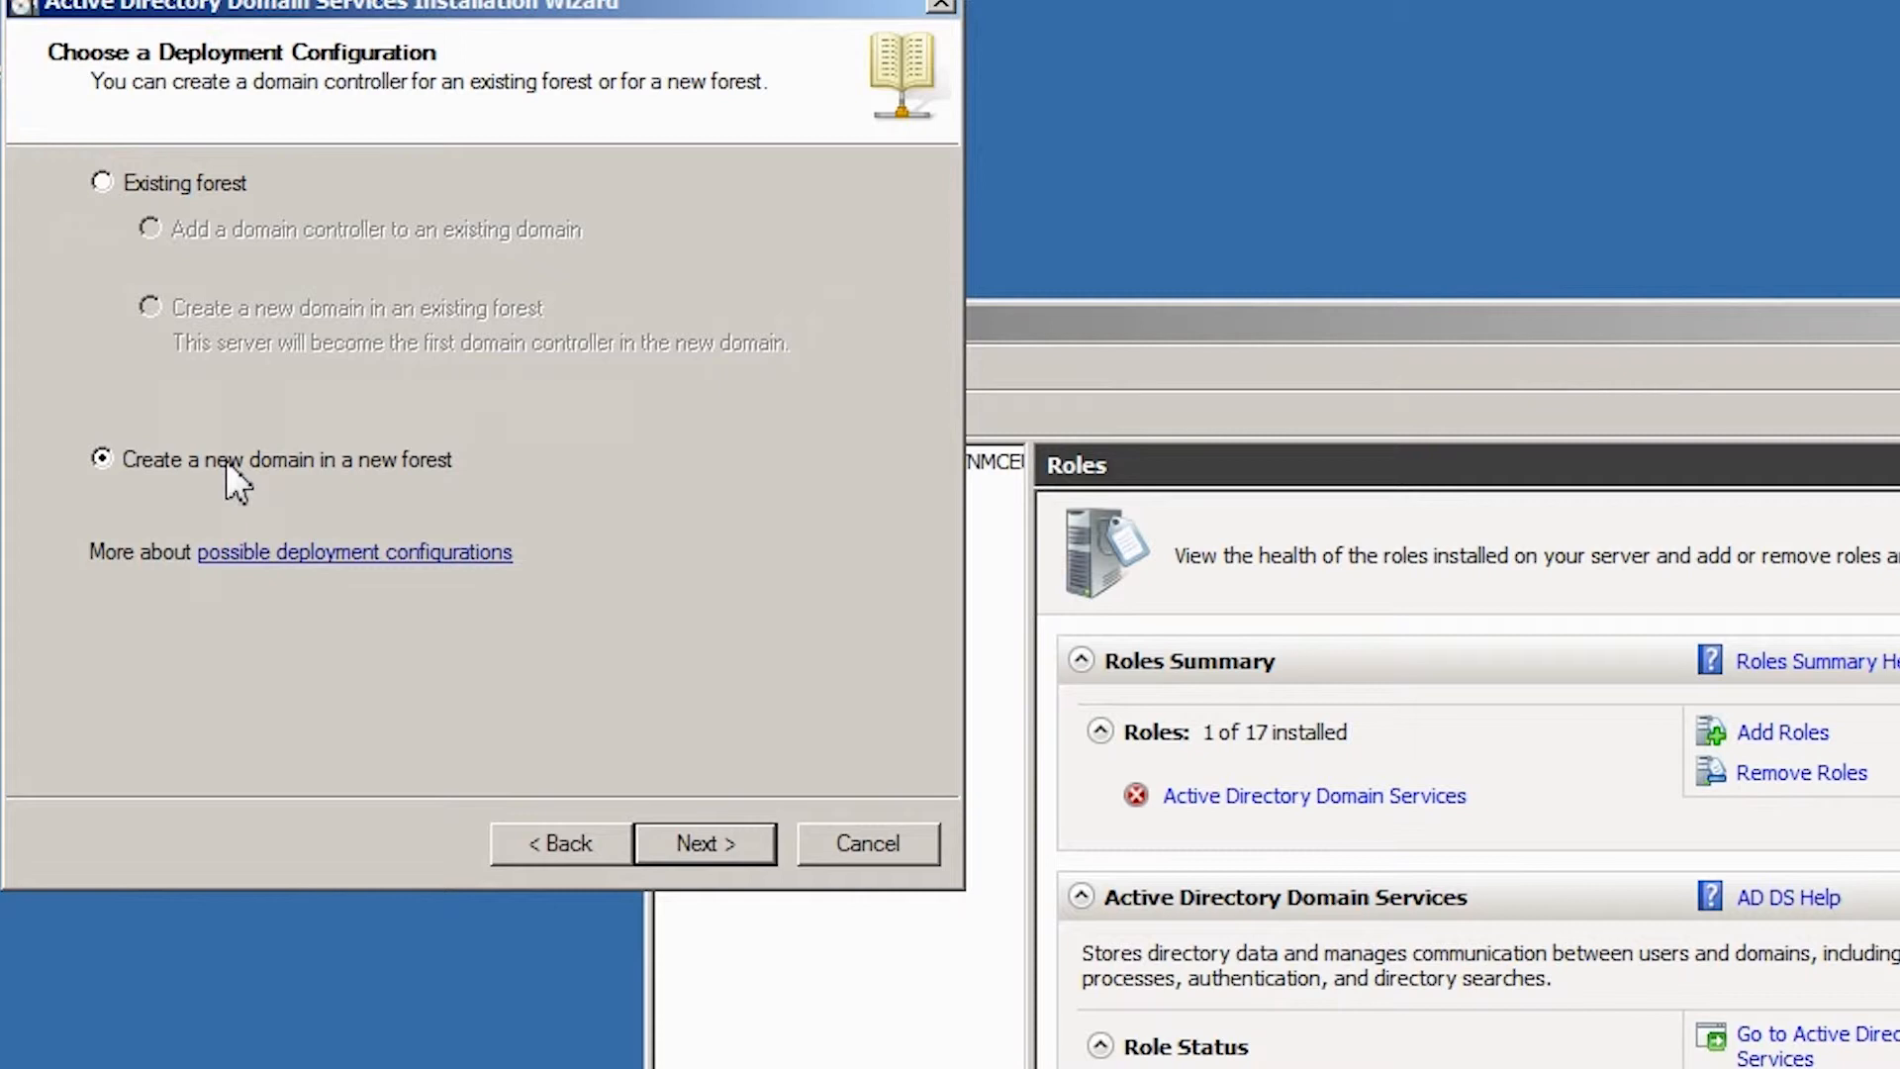
left_click(694, 844)
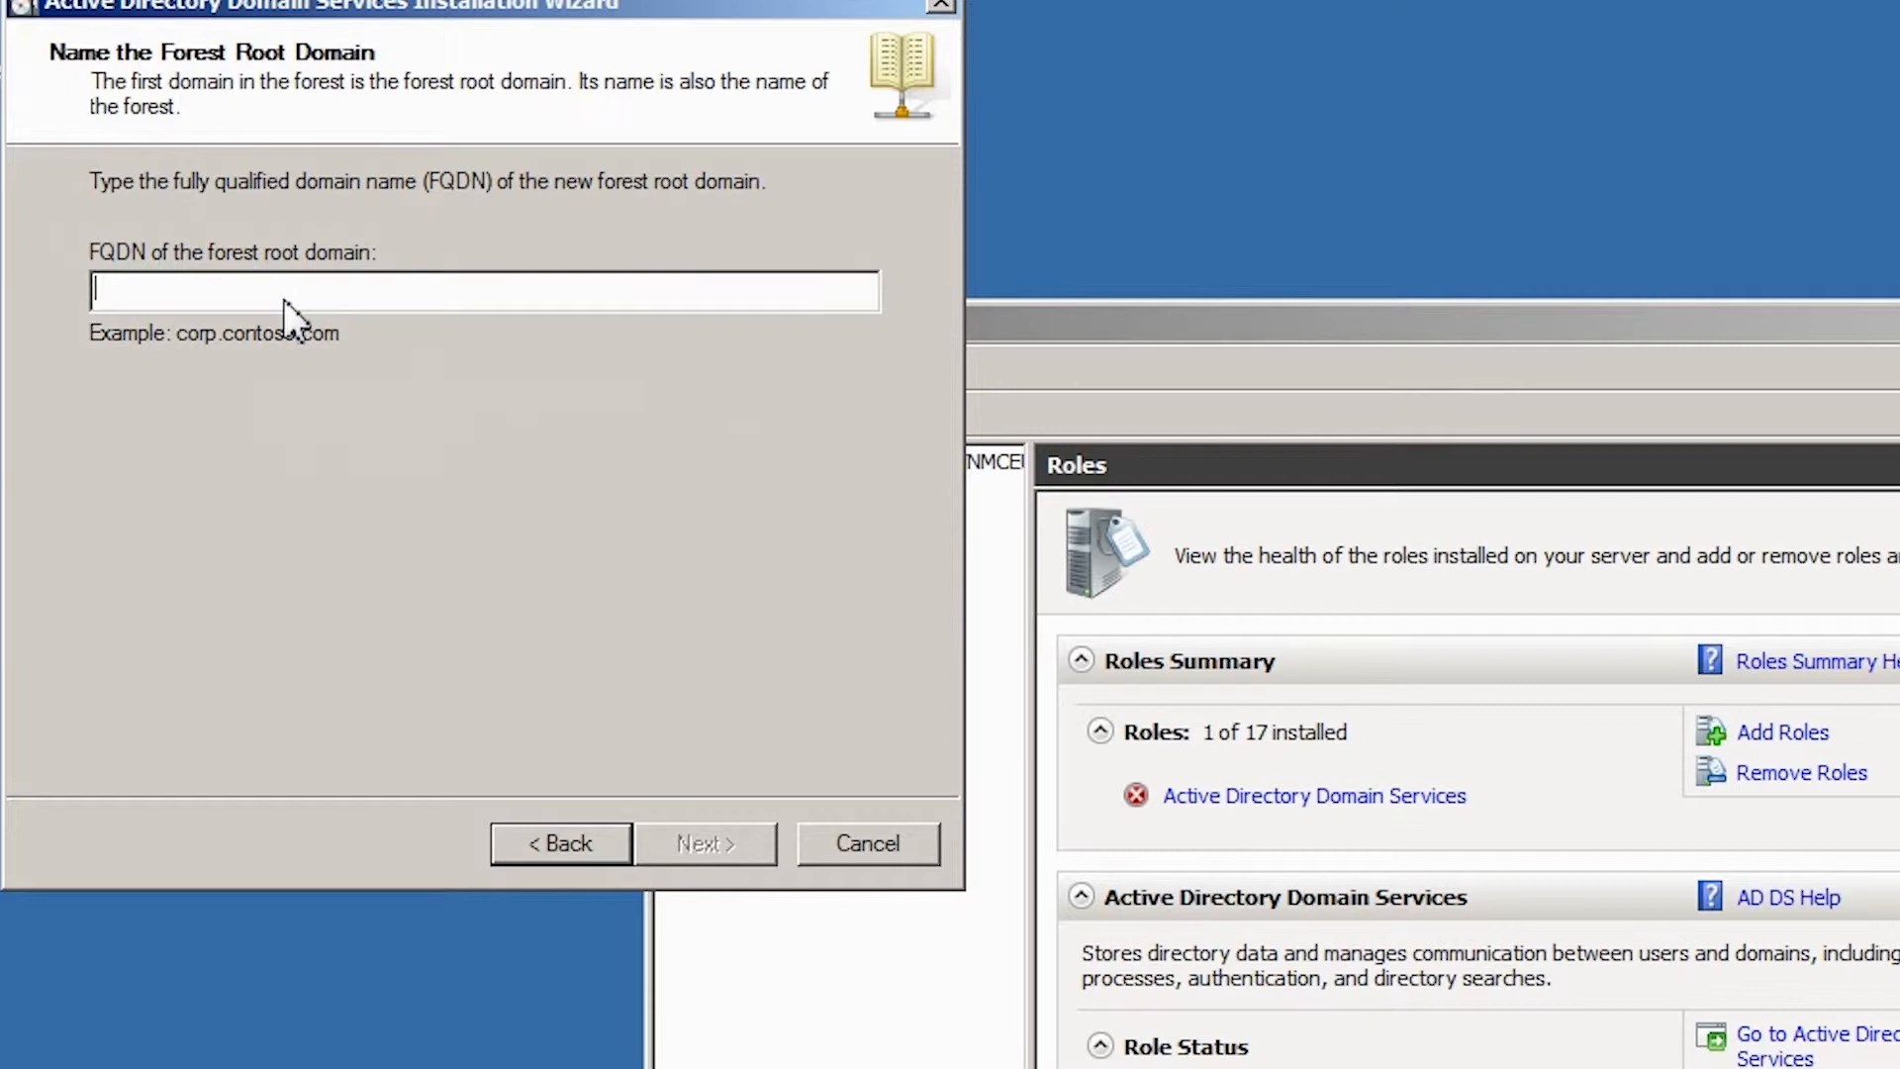
Name the forest root domain example.com and continue to the functional level settings
type("e")
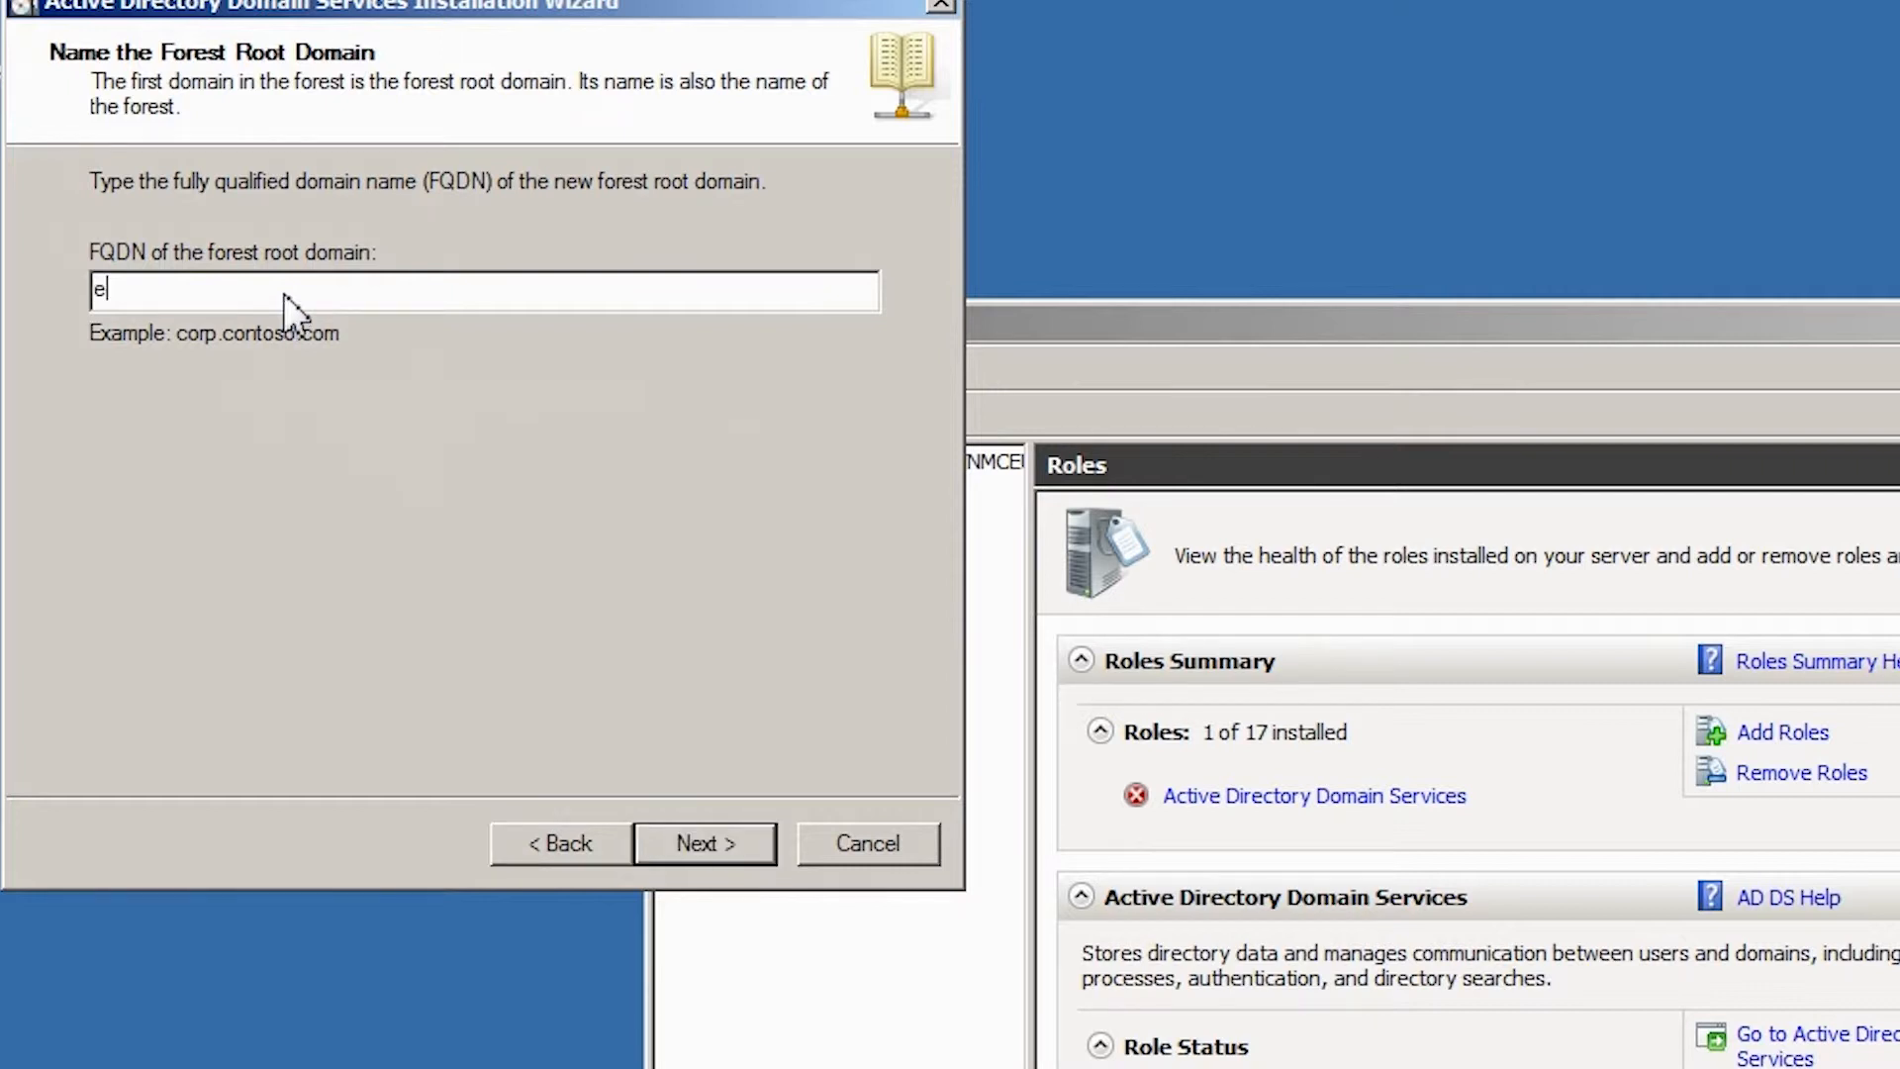
type("xample.com")
left_click(734, 843)
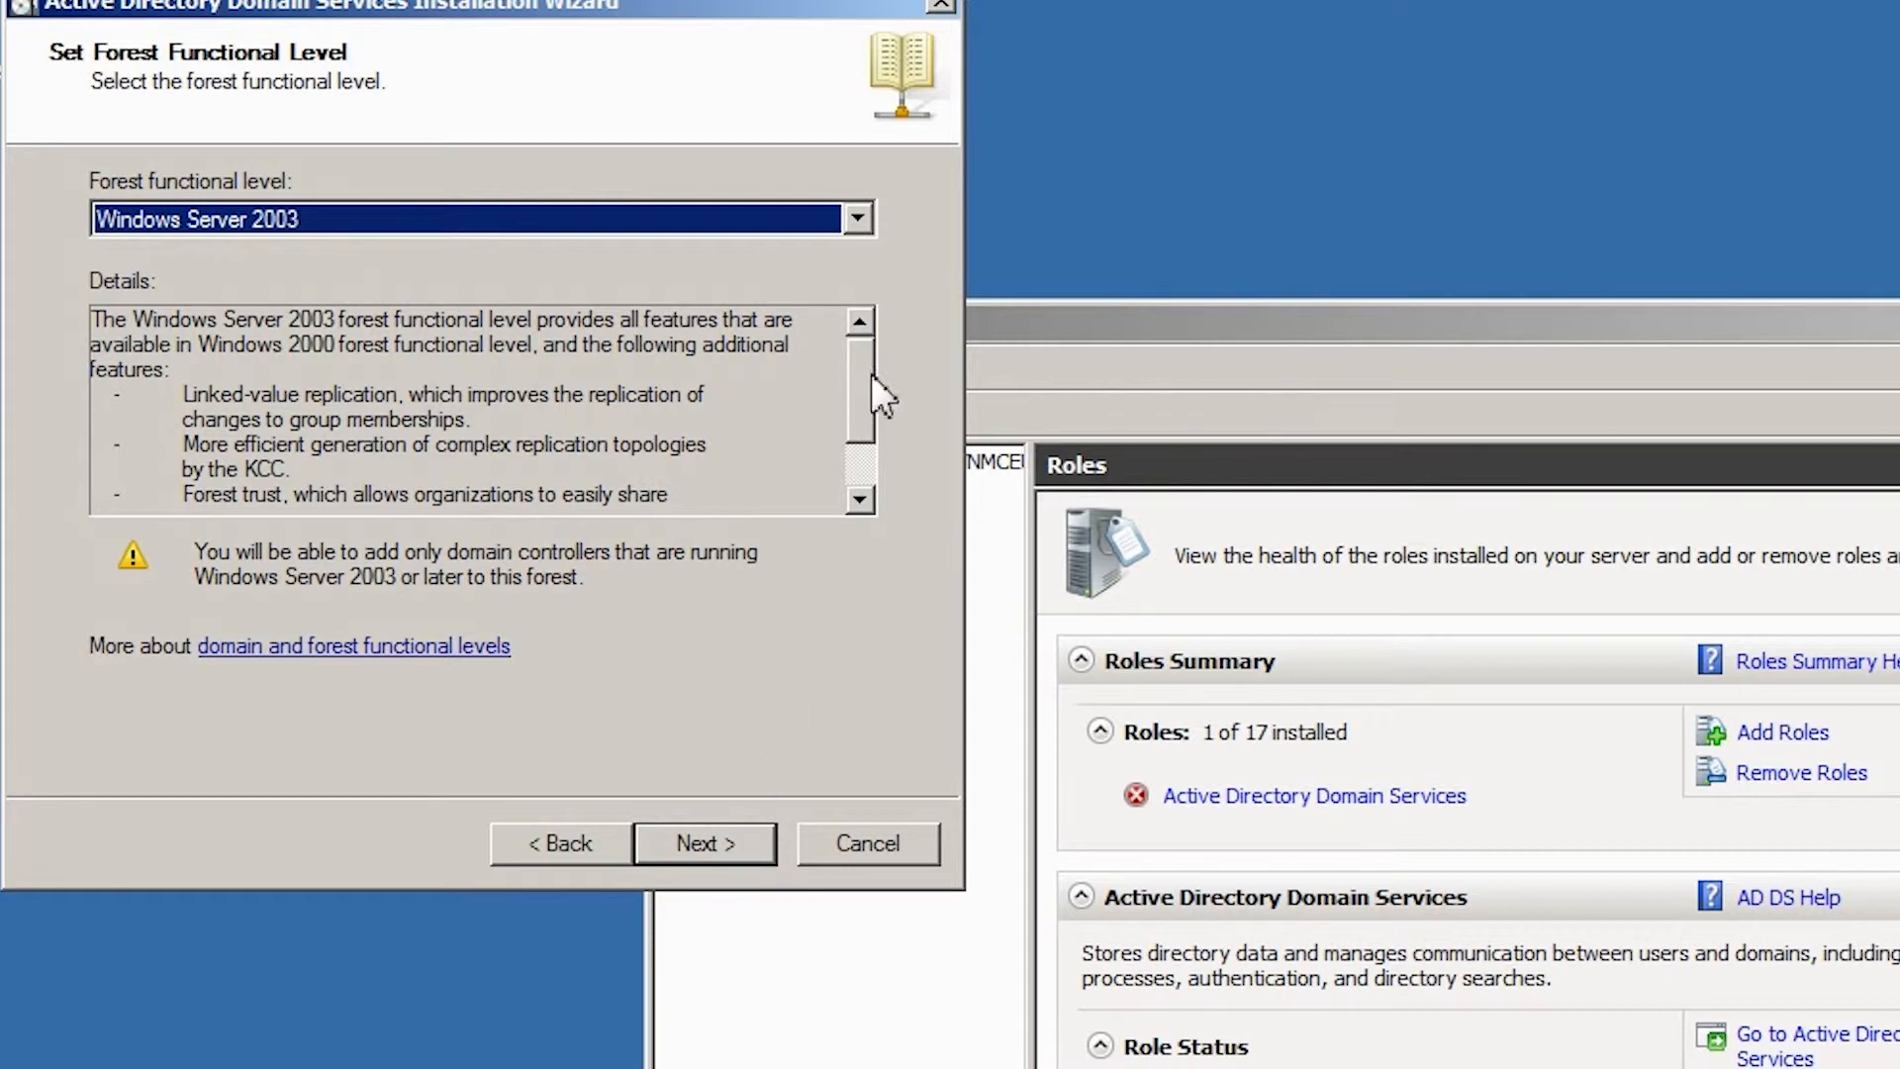
Set the forest functional level to Windows Server 2008 R2
left_click(857, 219)
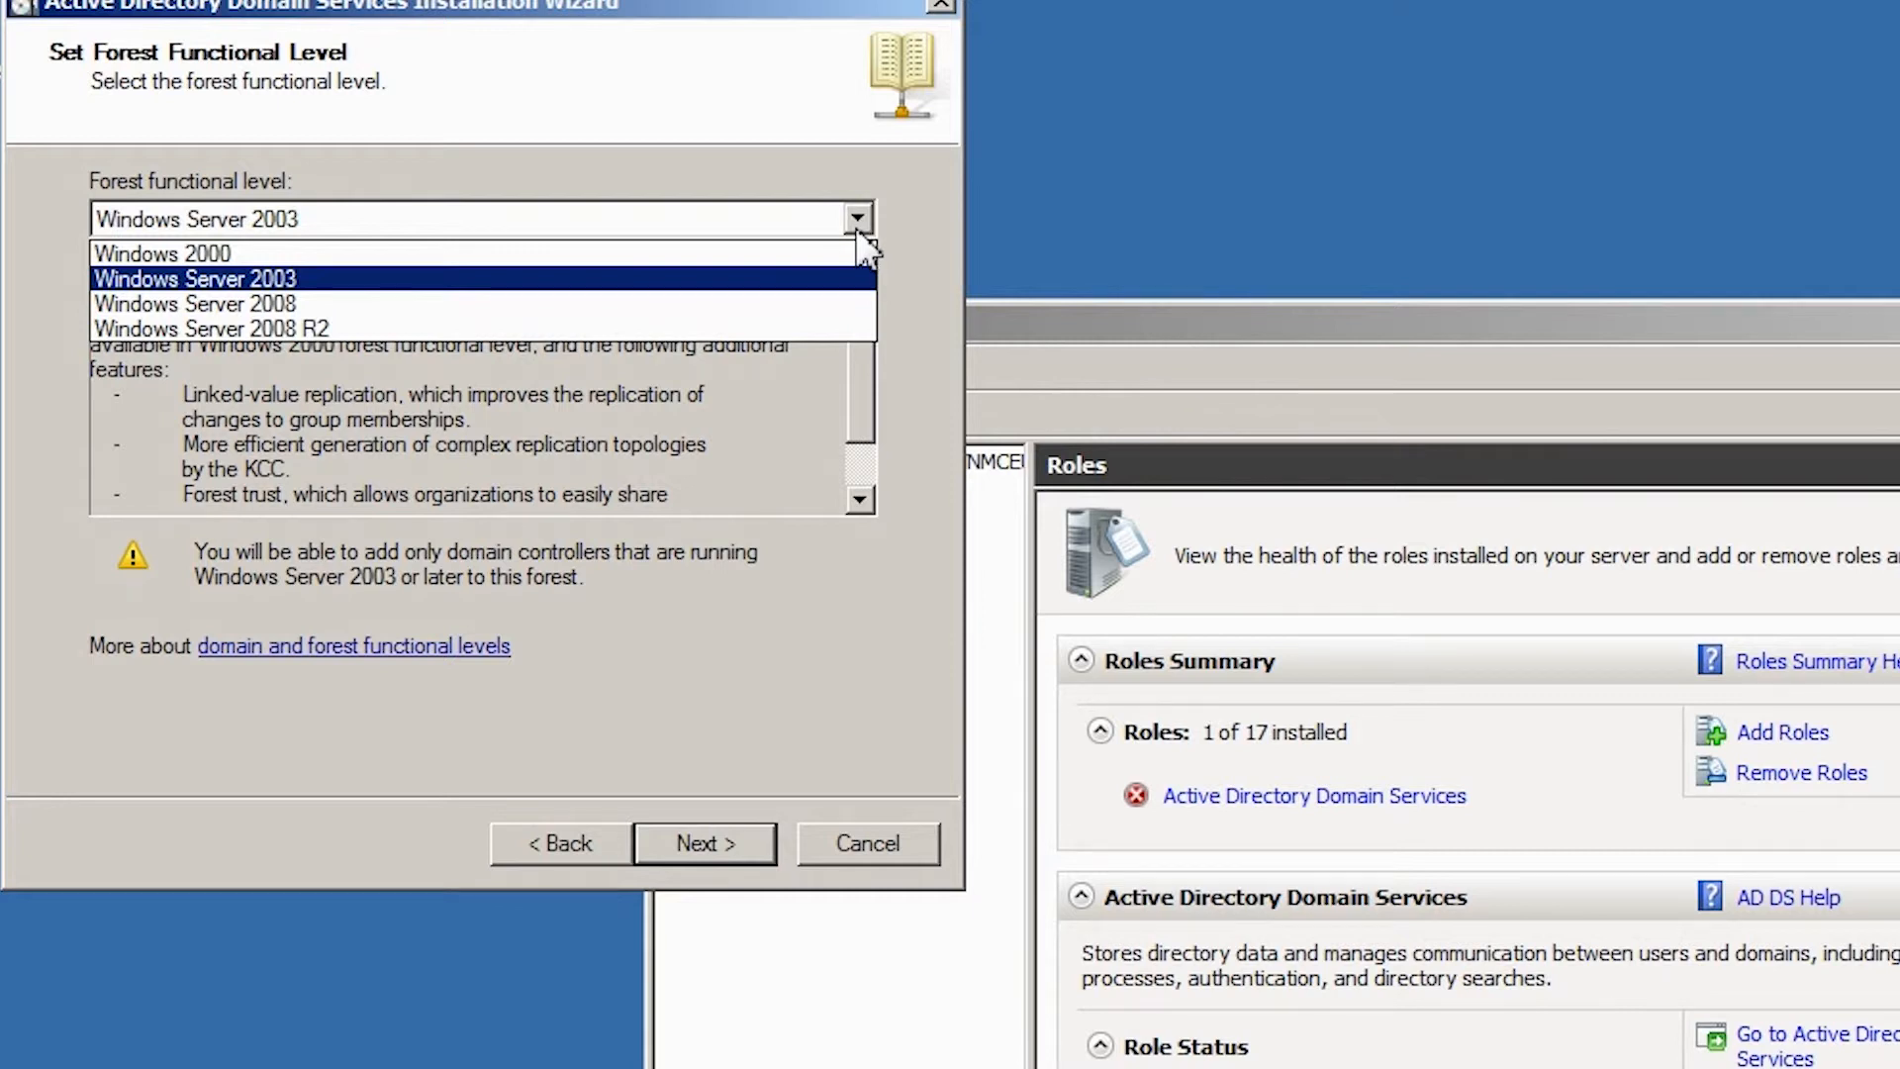
left_click(283, 327)
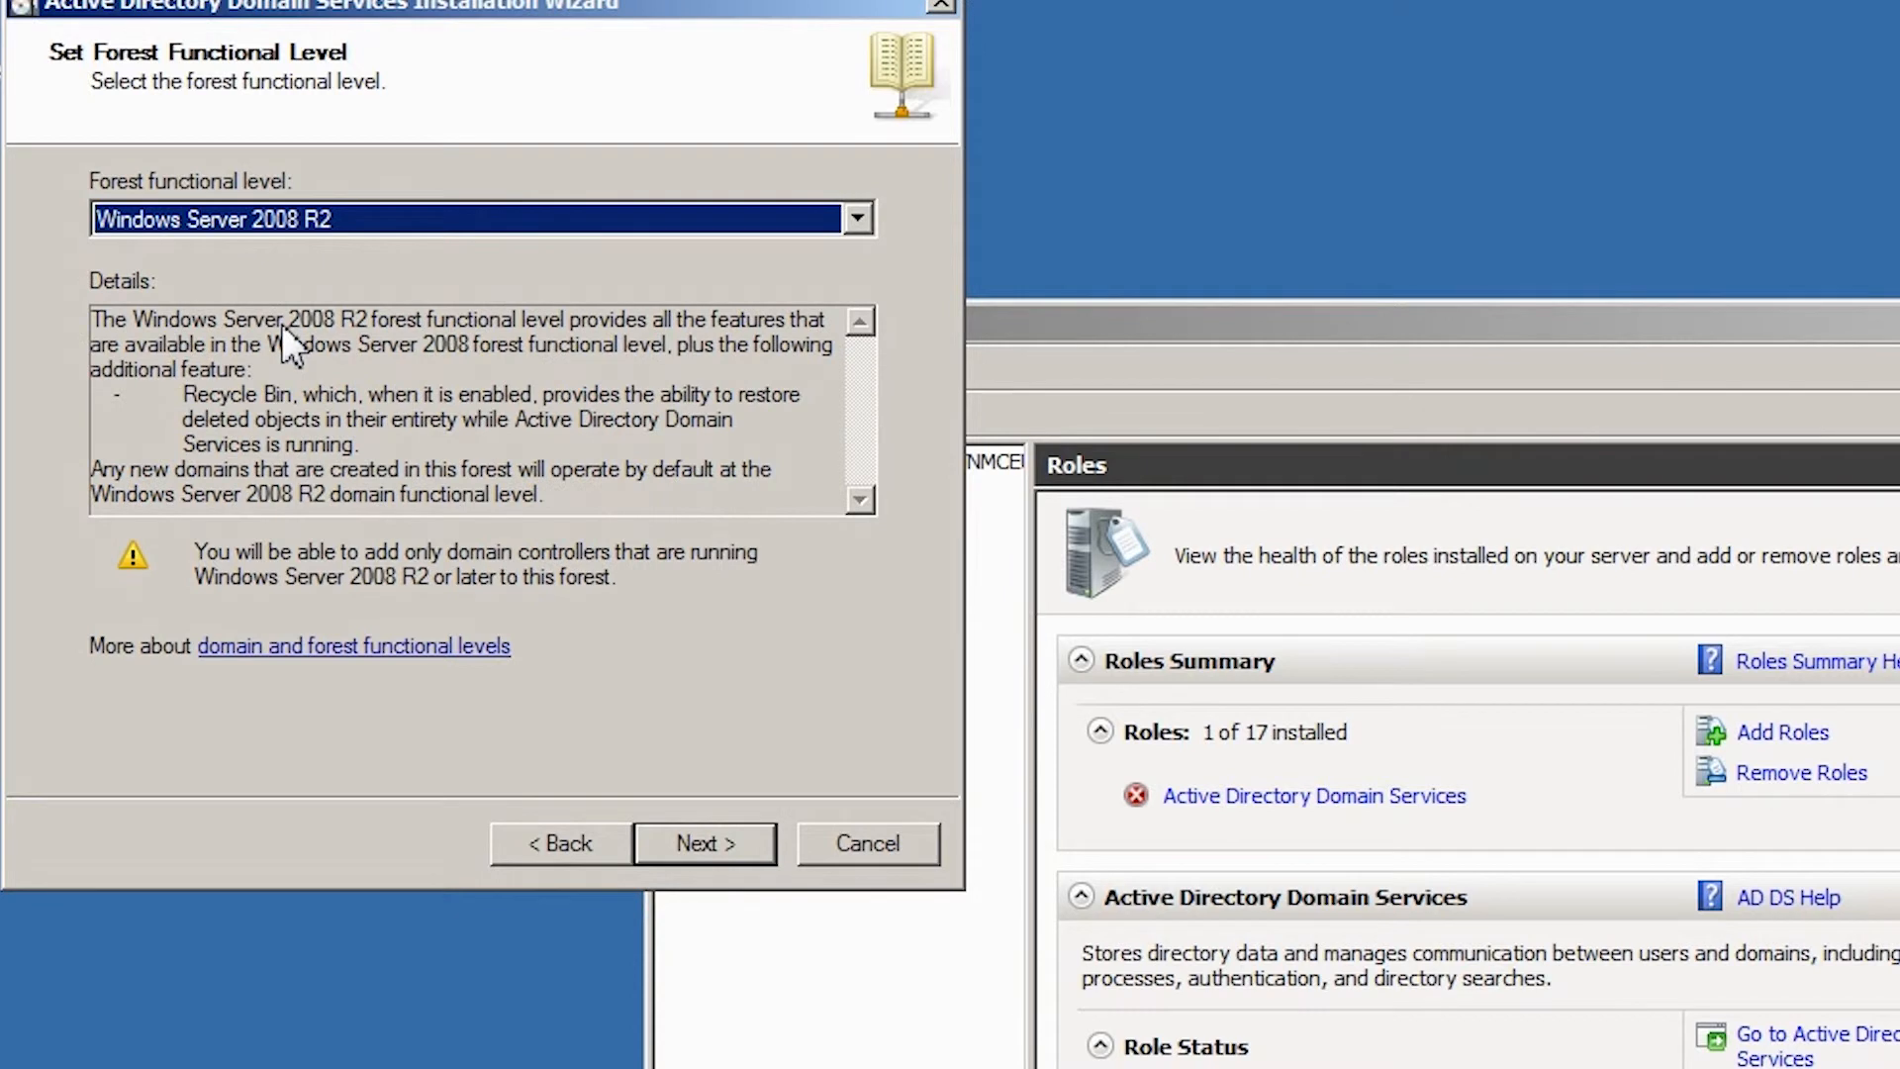
left_click(697, 840)
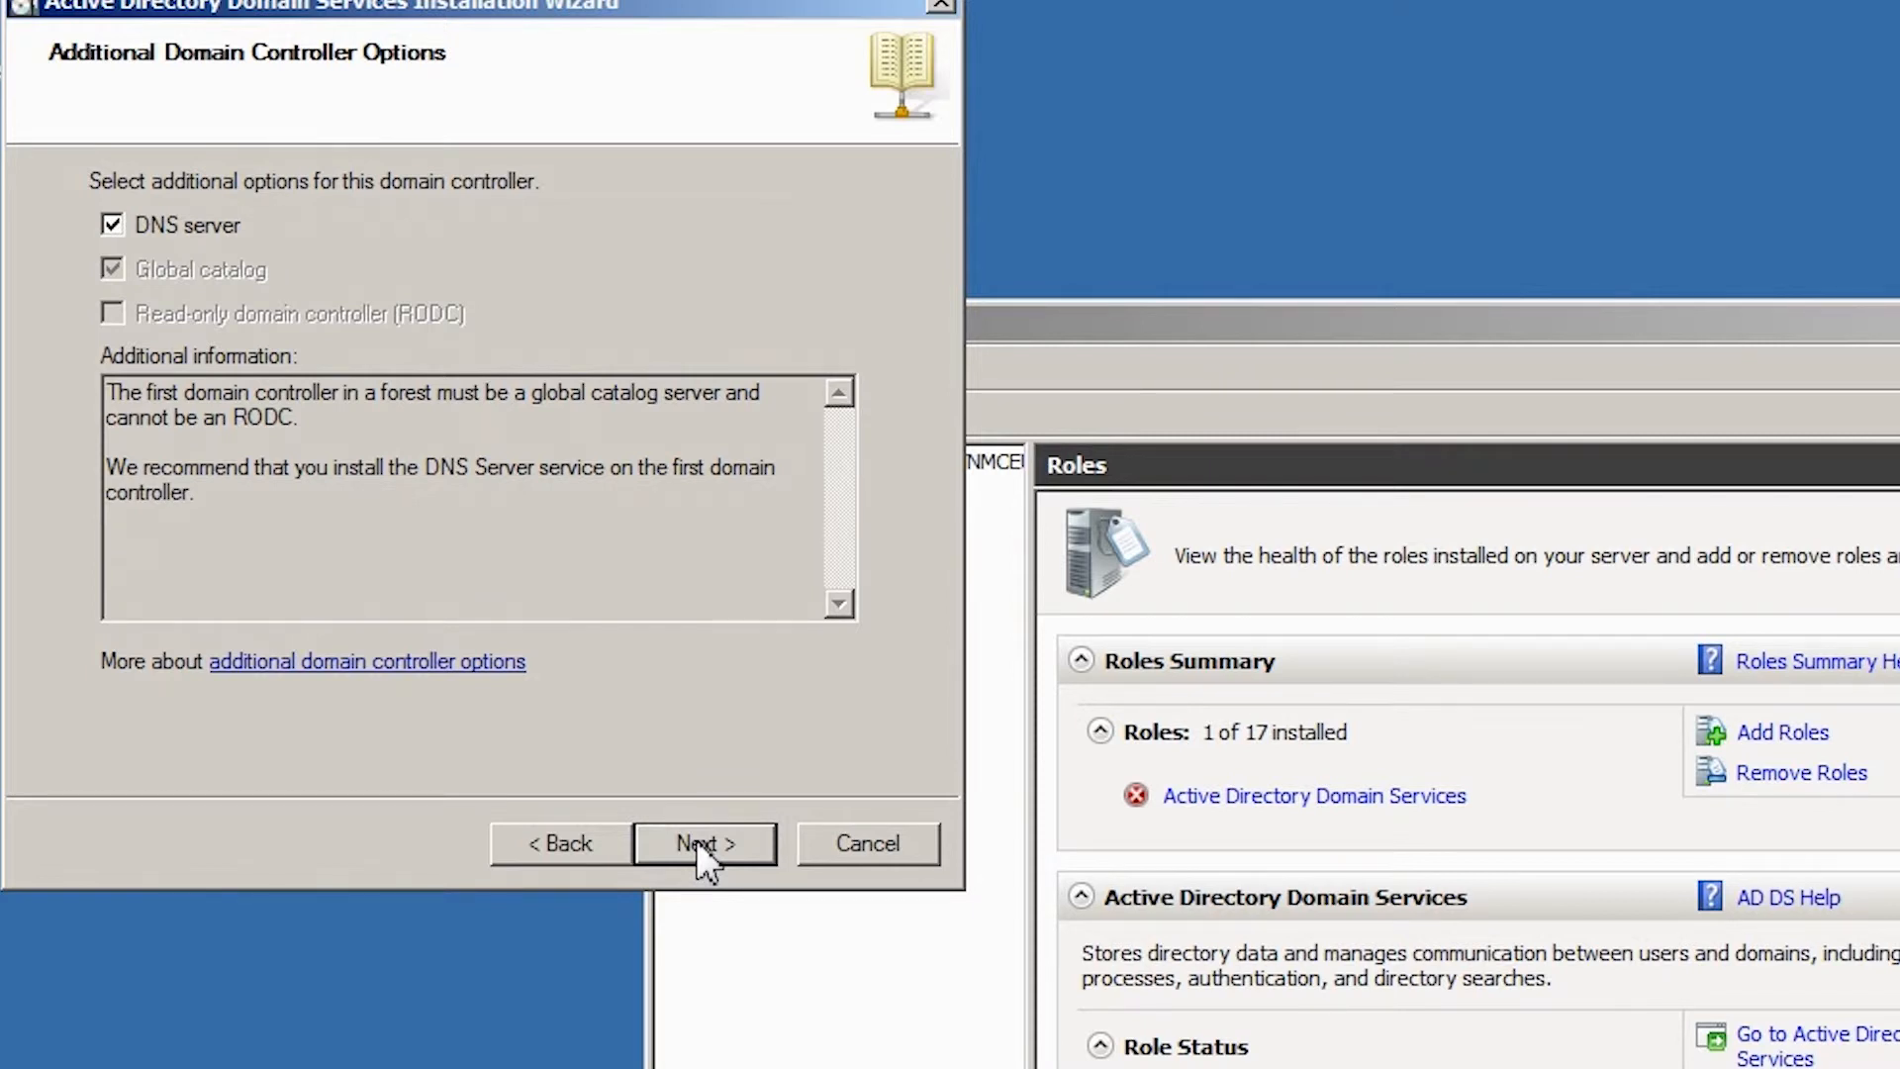
Keep the DNS server option without a delegation and accept the default database, log files and SYSVOL folders
left_click(697, 841)
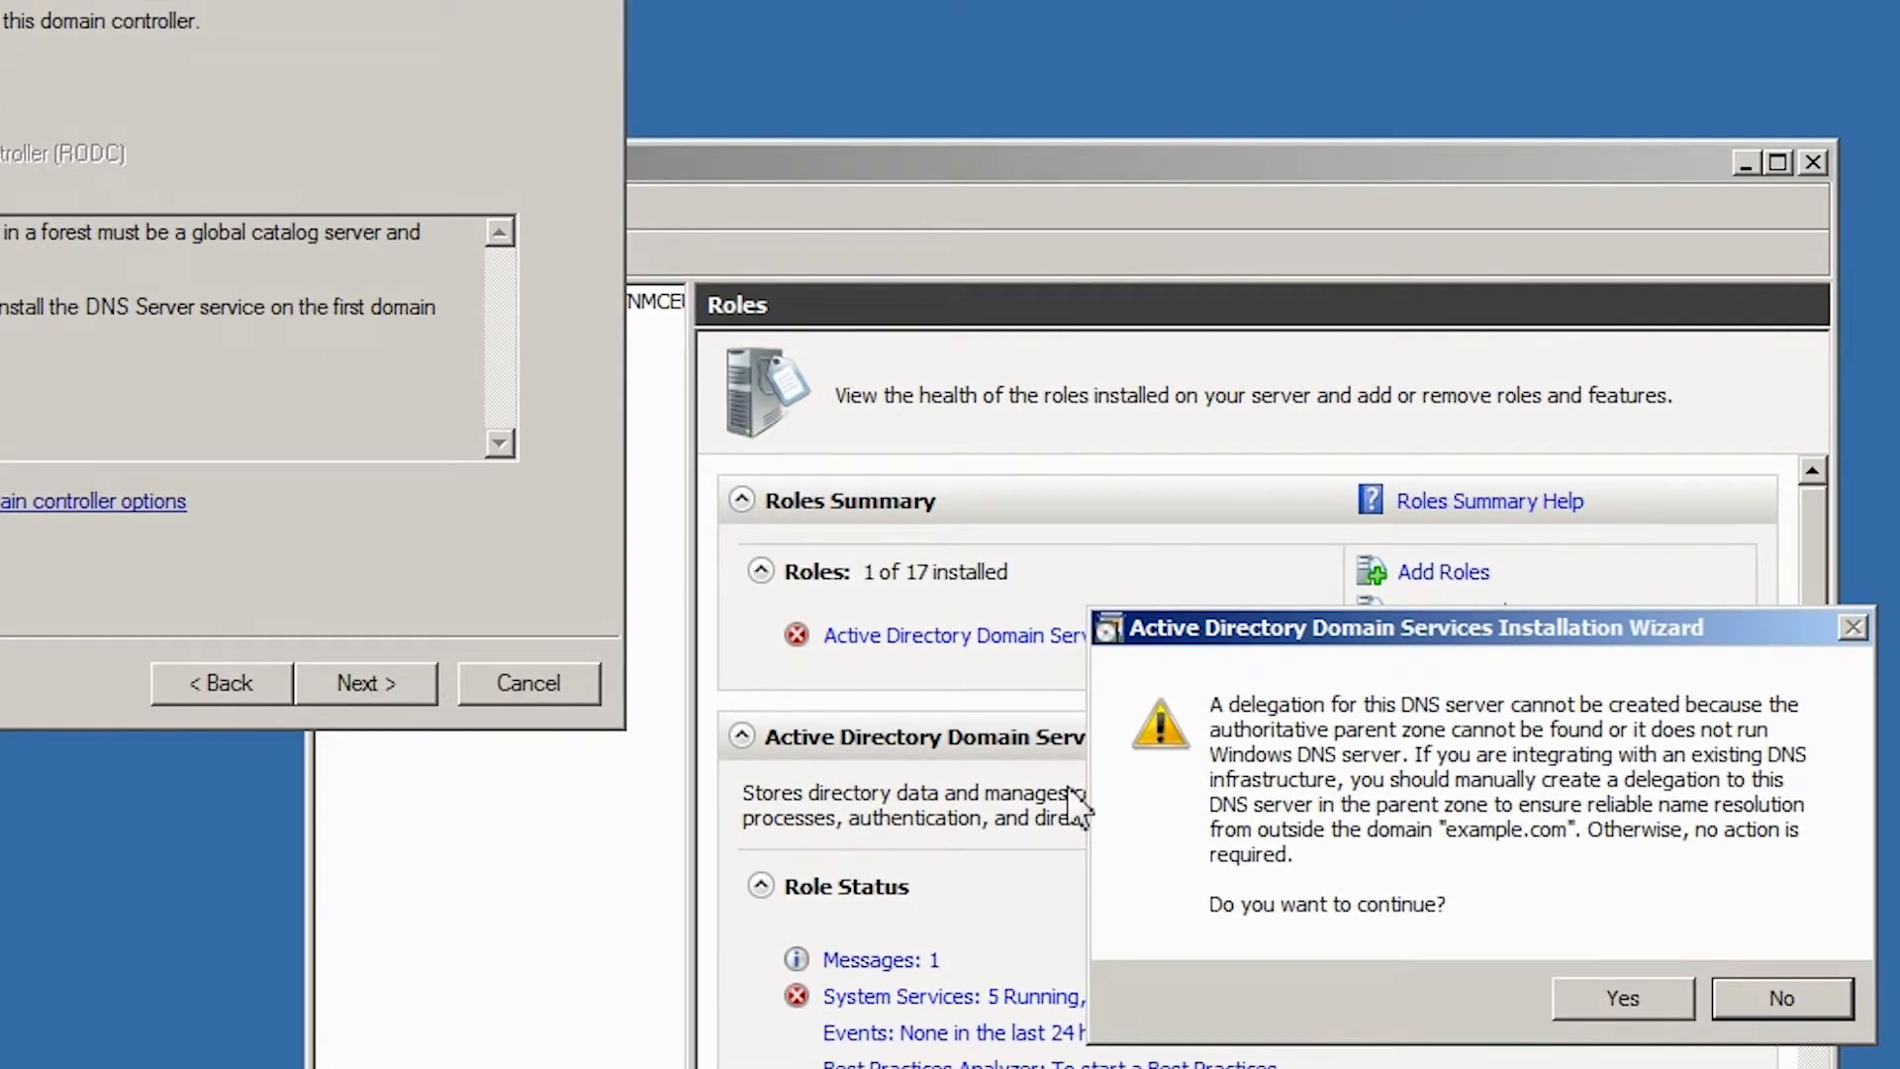
left_click(1623, 998)
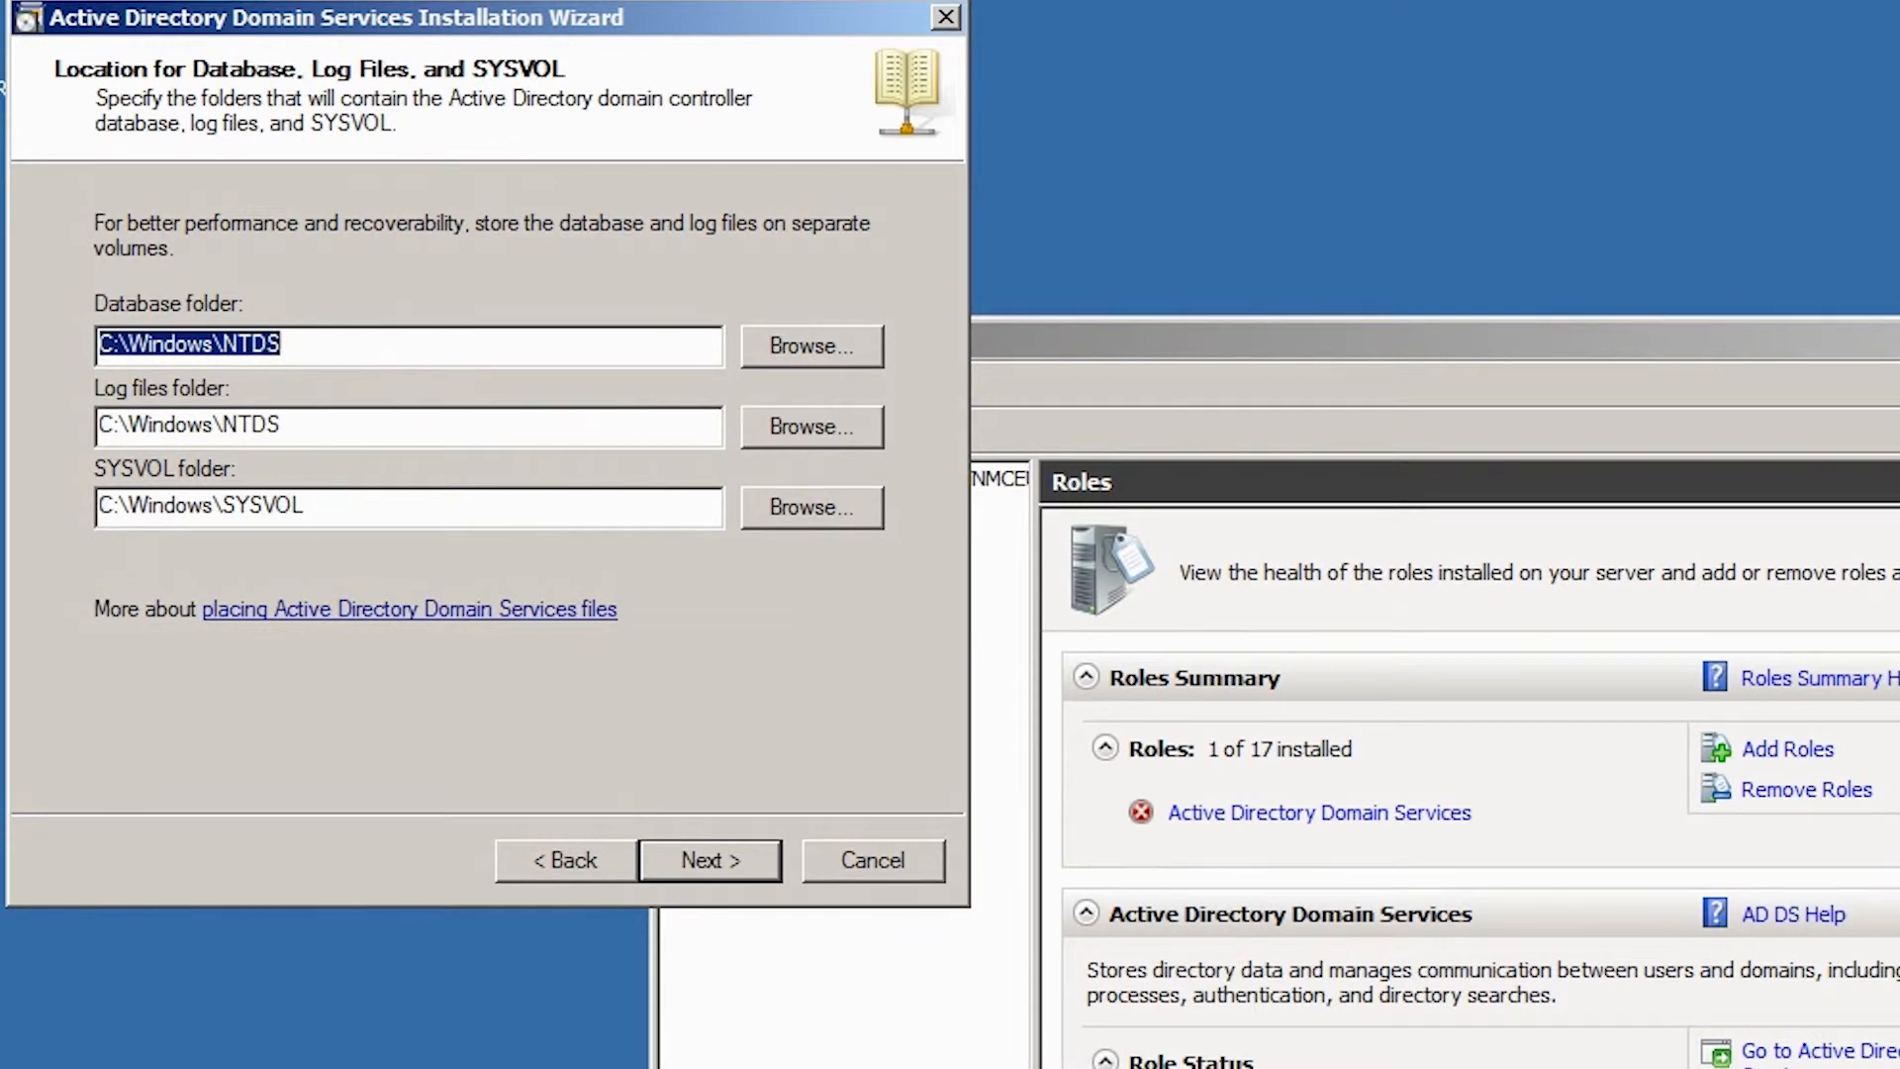
left_click(699, 861)
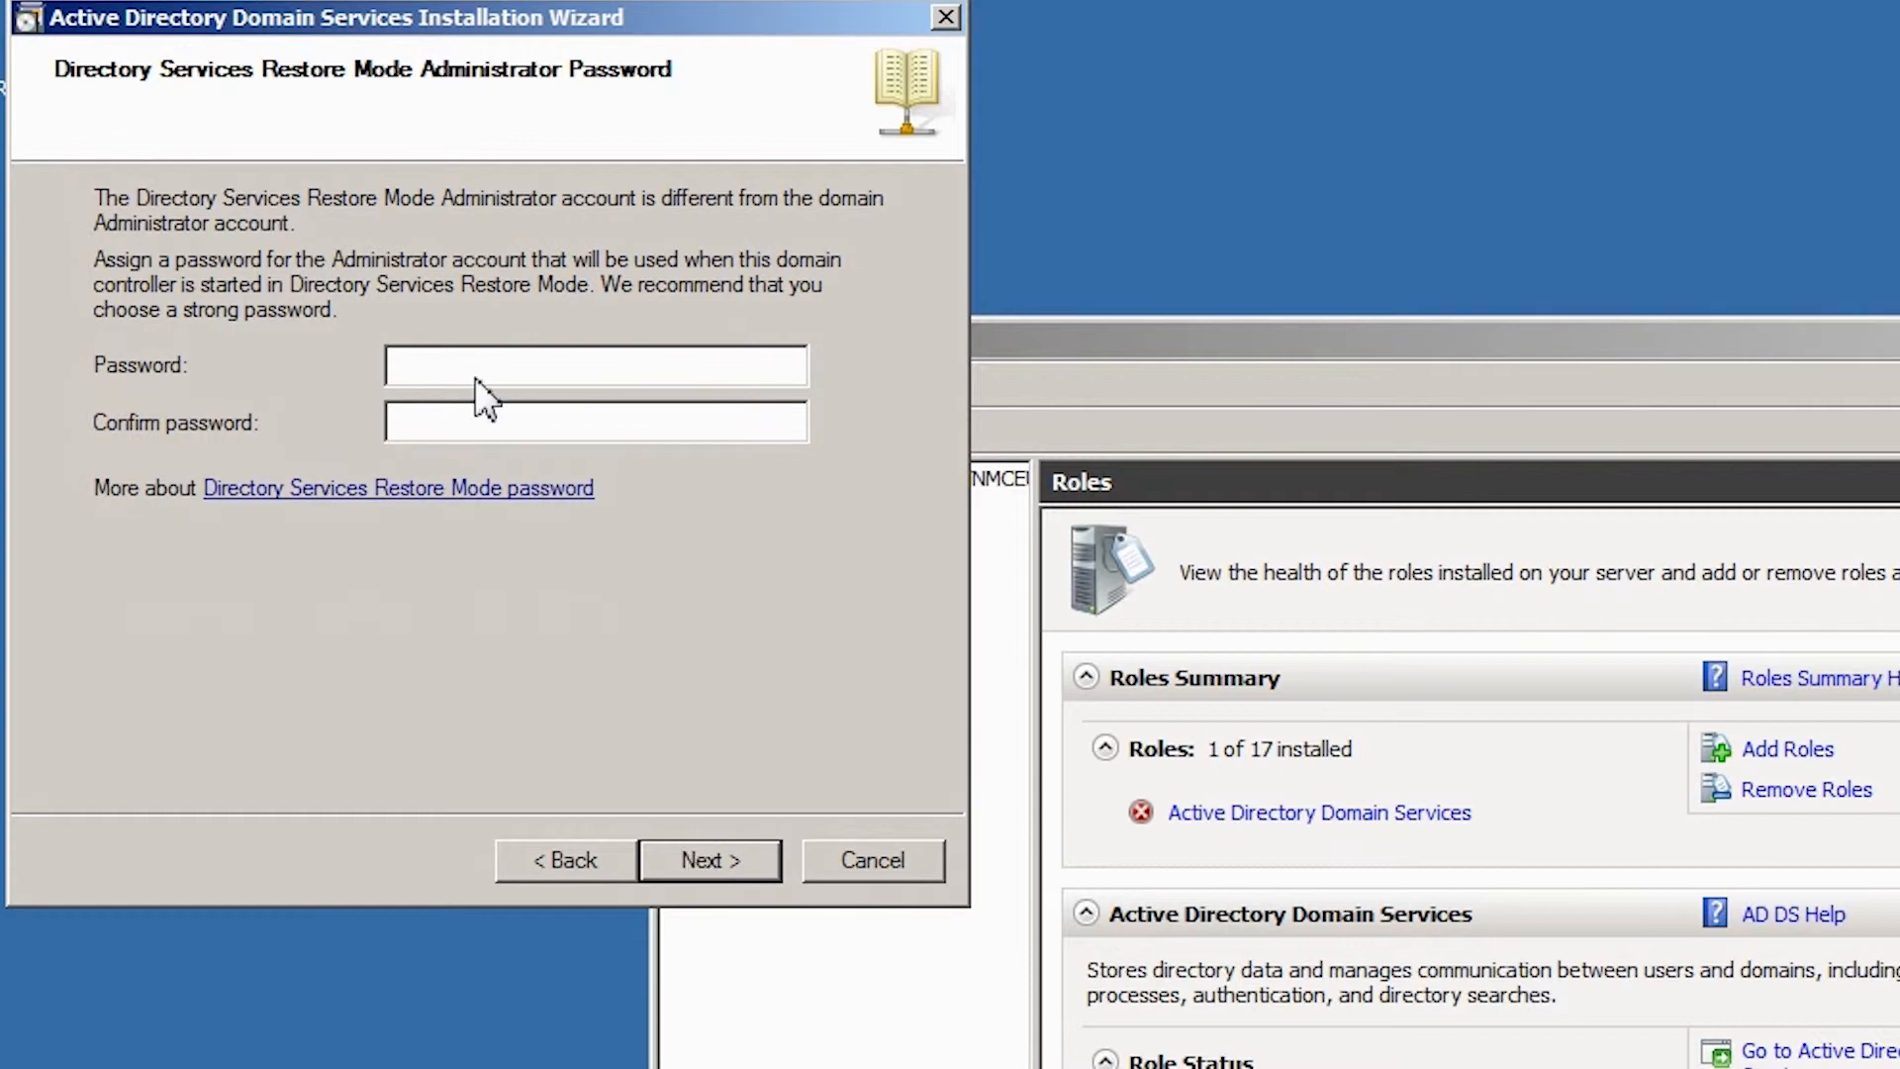
Enter and confirm the Directory Services Restore Mode Administrator password
type("••••••••")
key("Tab")
type("••••••••")
left_click(703, 859)
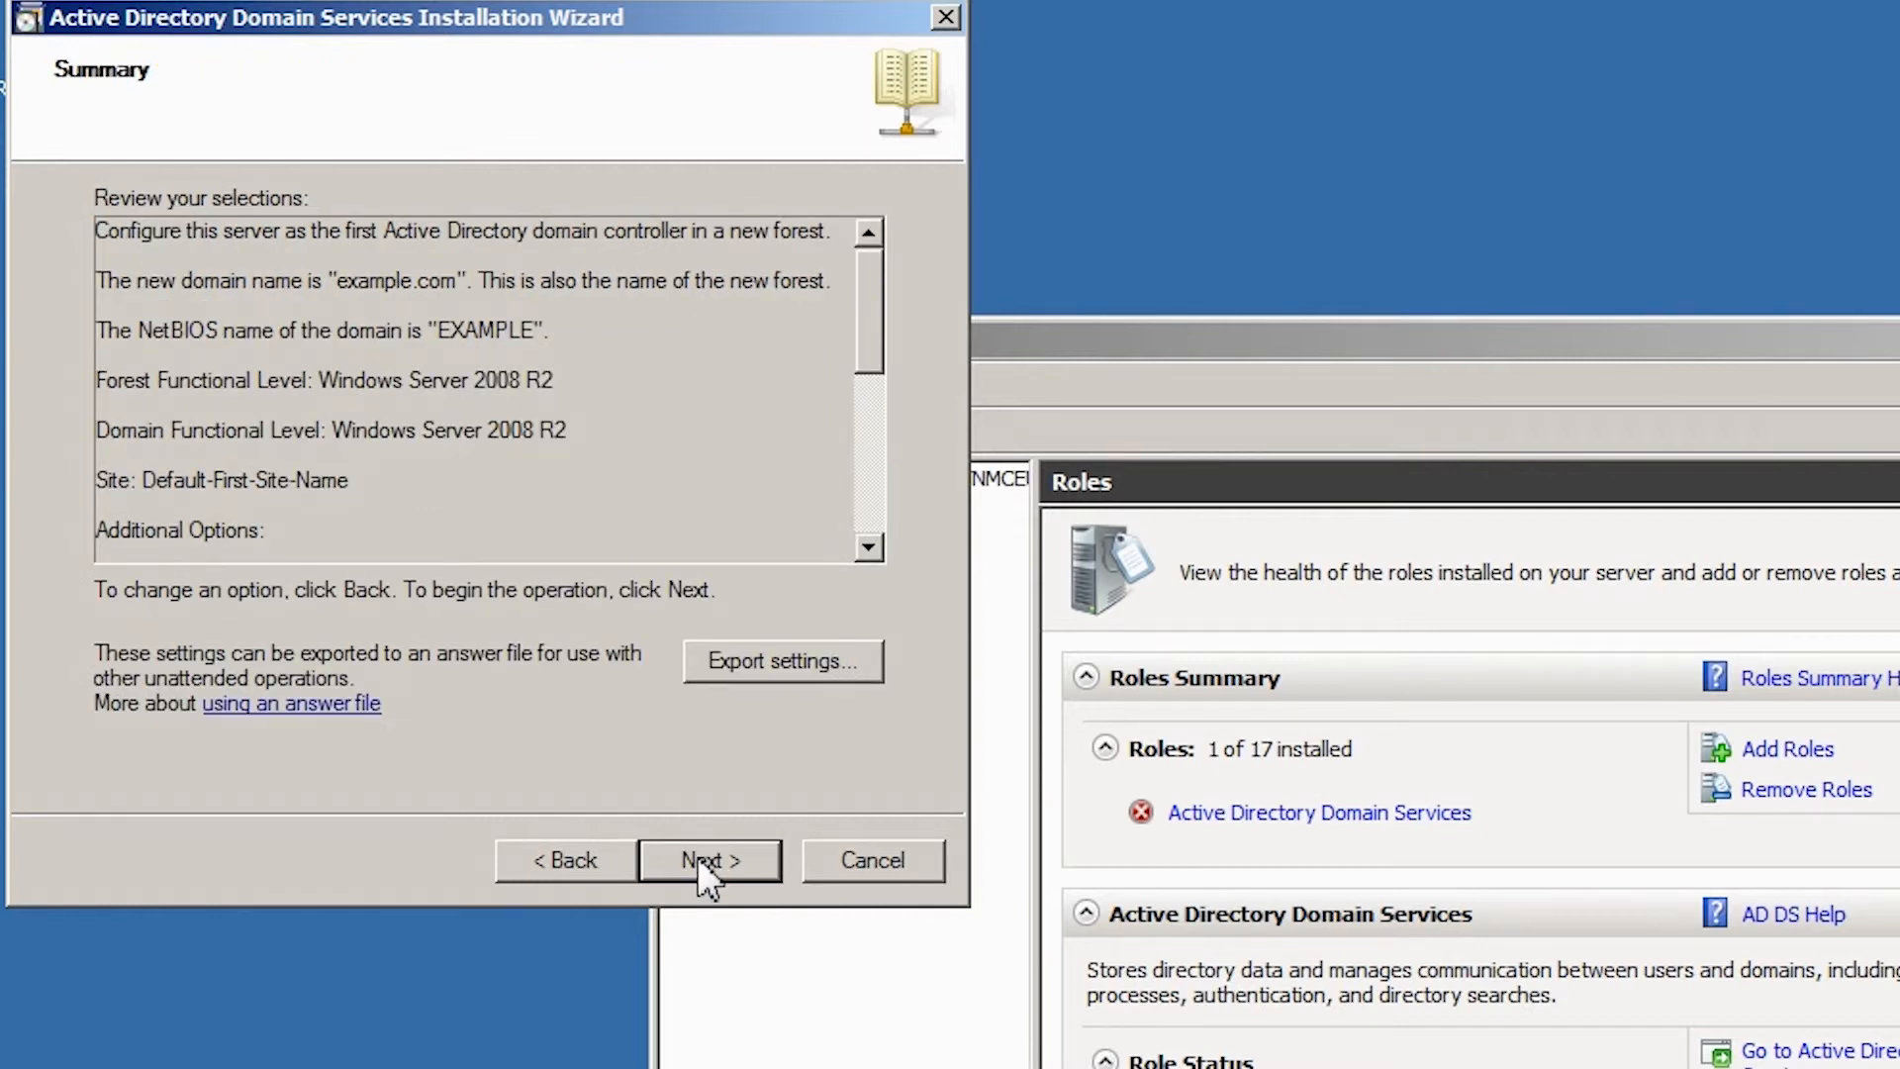
Run the domain controller installation from the summary, finish the wizard and restart the server
left_click(697, 857)
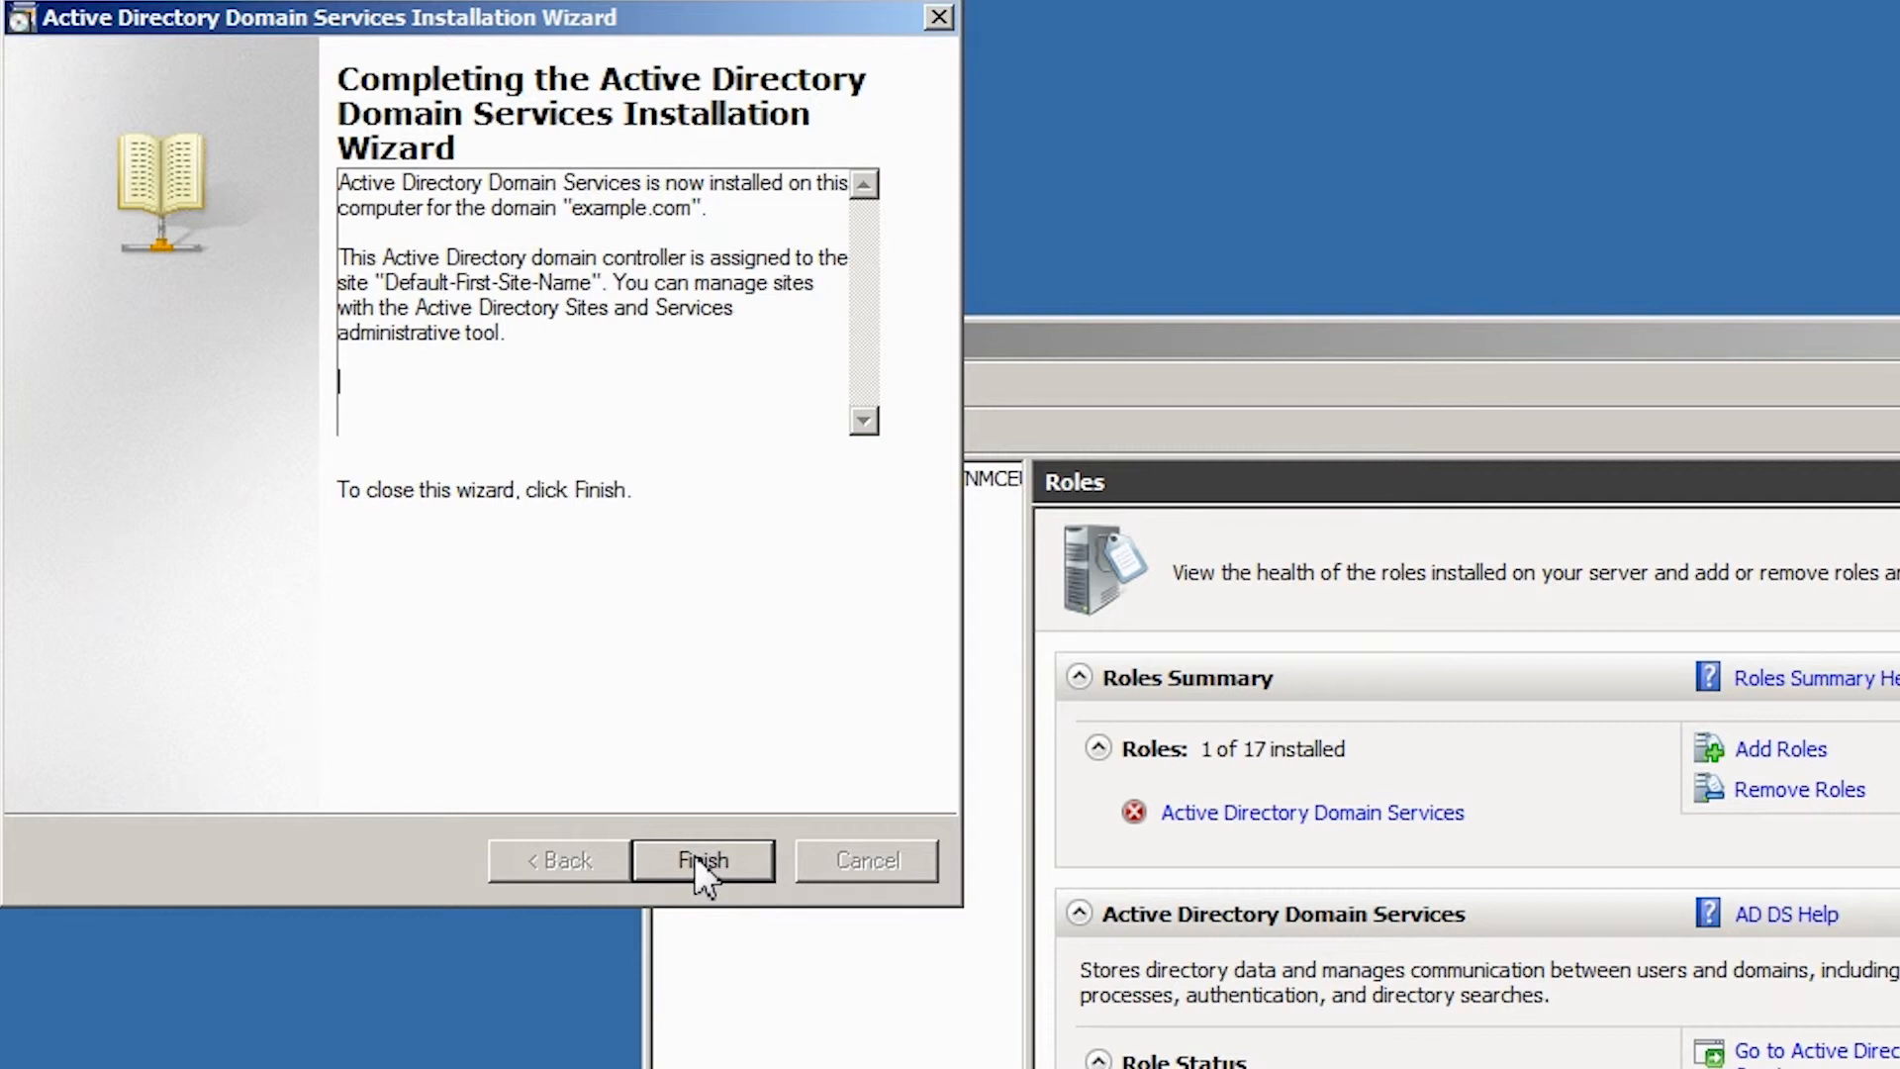
left_click(695, 857)
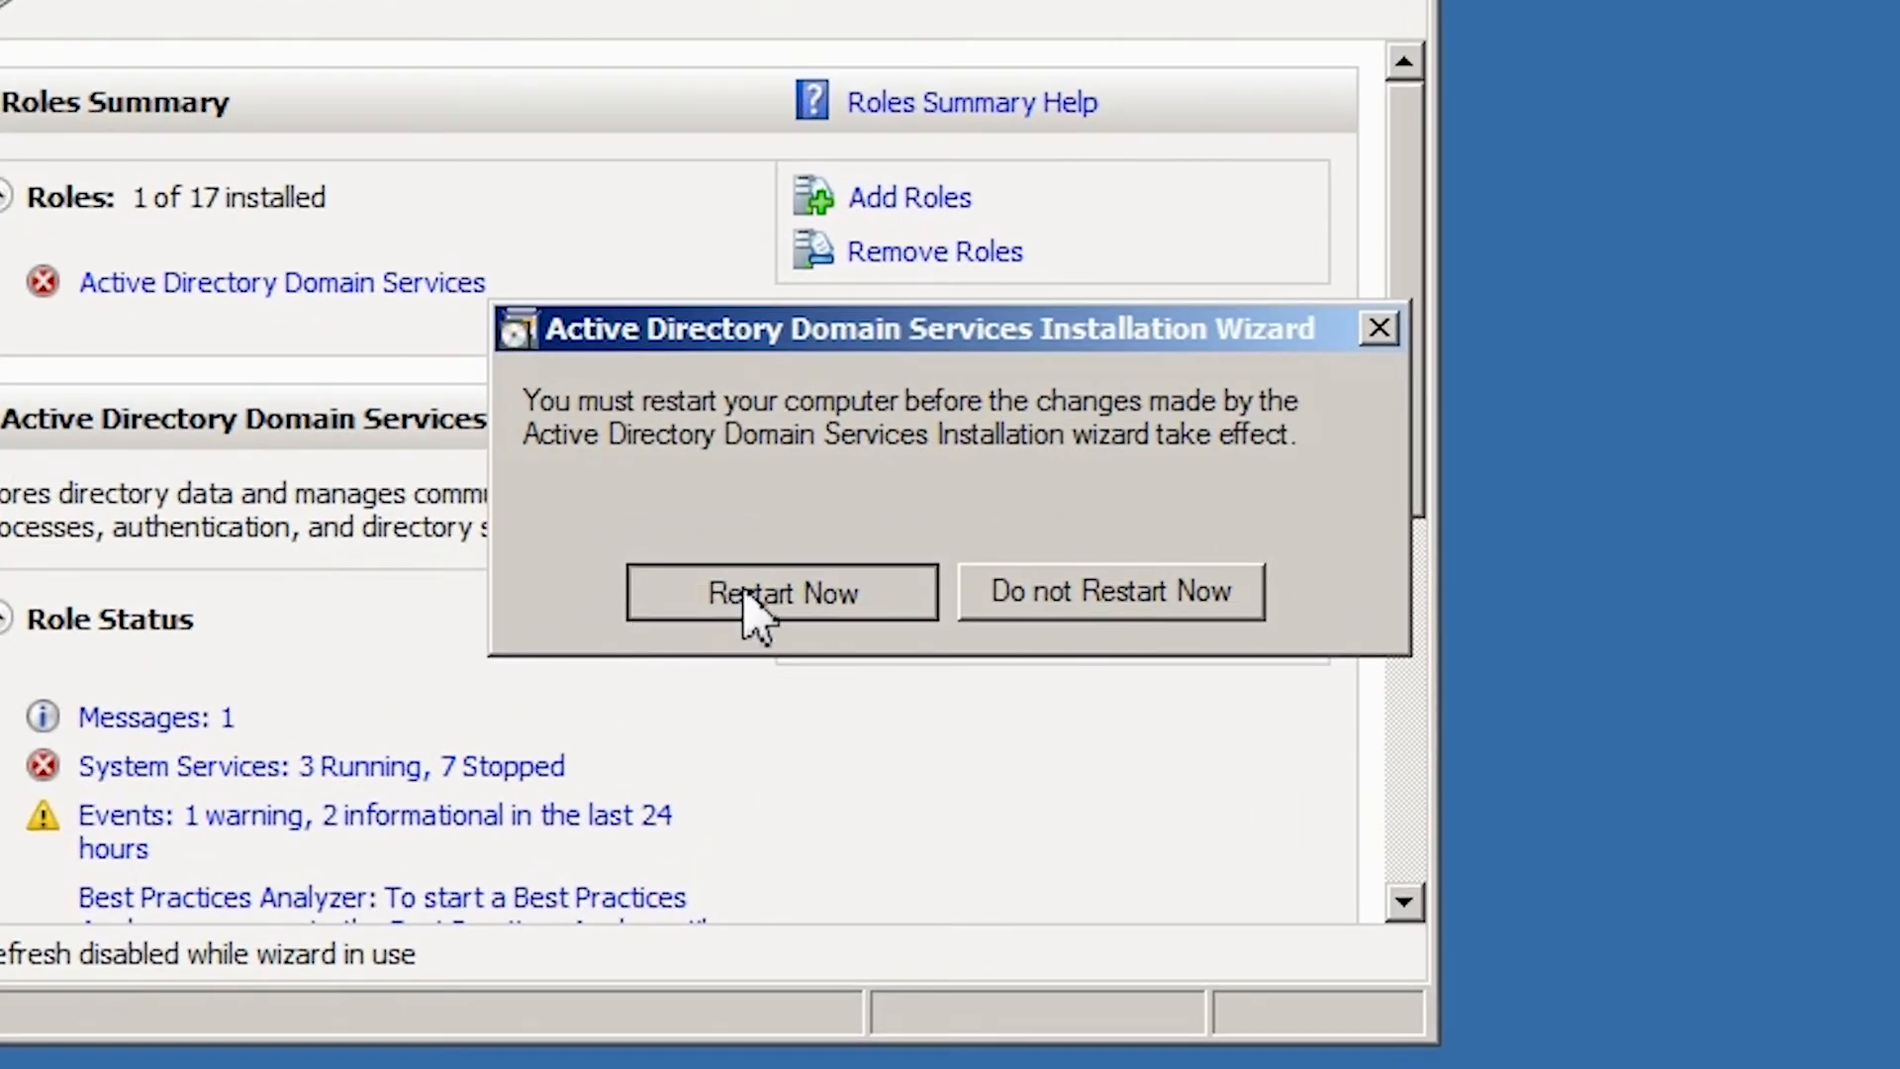
left_click(880, 560)
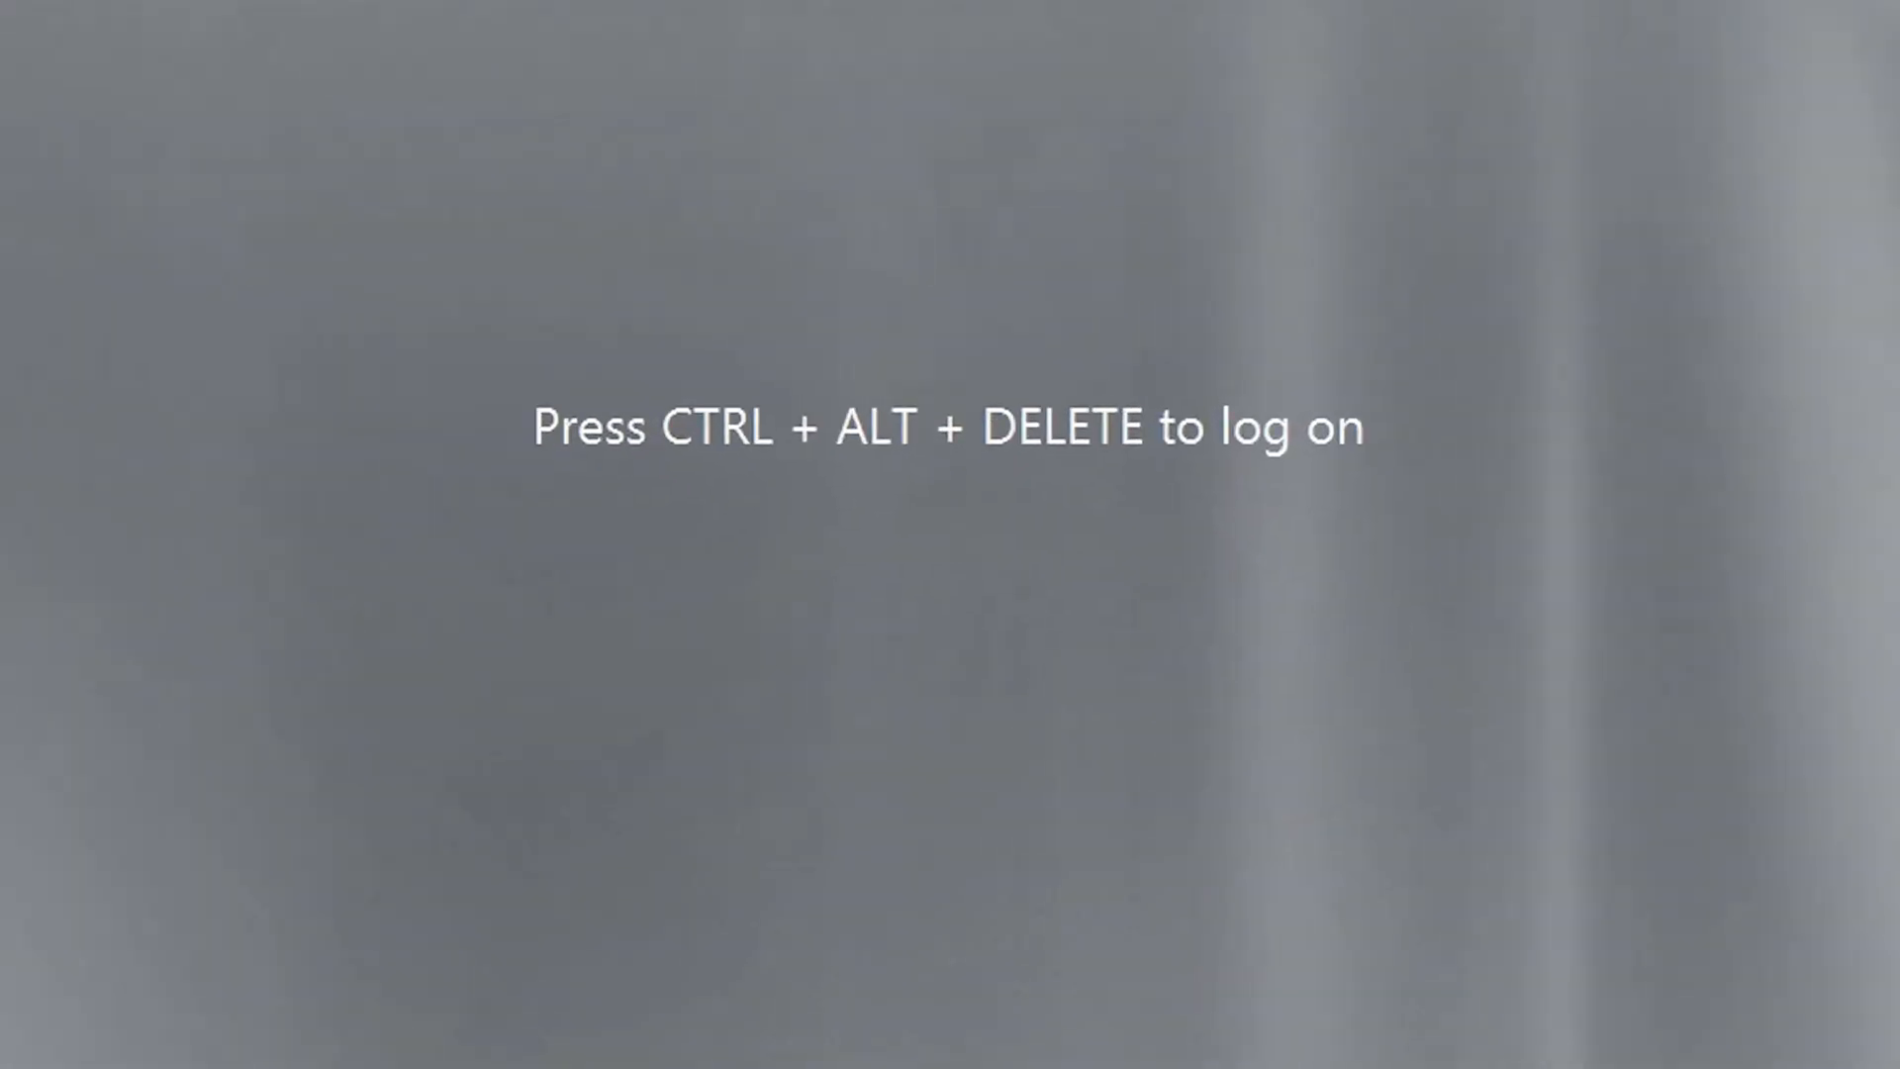
Log on to the EXAMPLE domain as Administrator by entering the account password
key("ctrl+alt+Delete")
type("****")
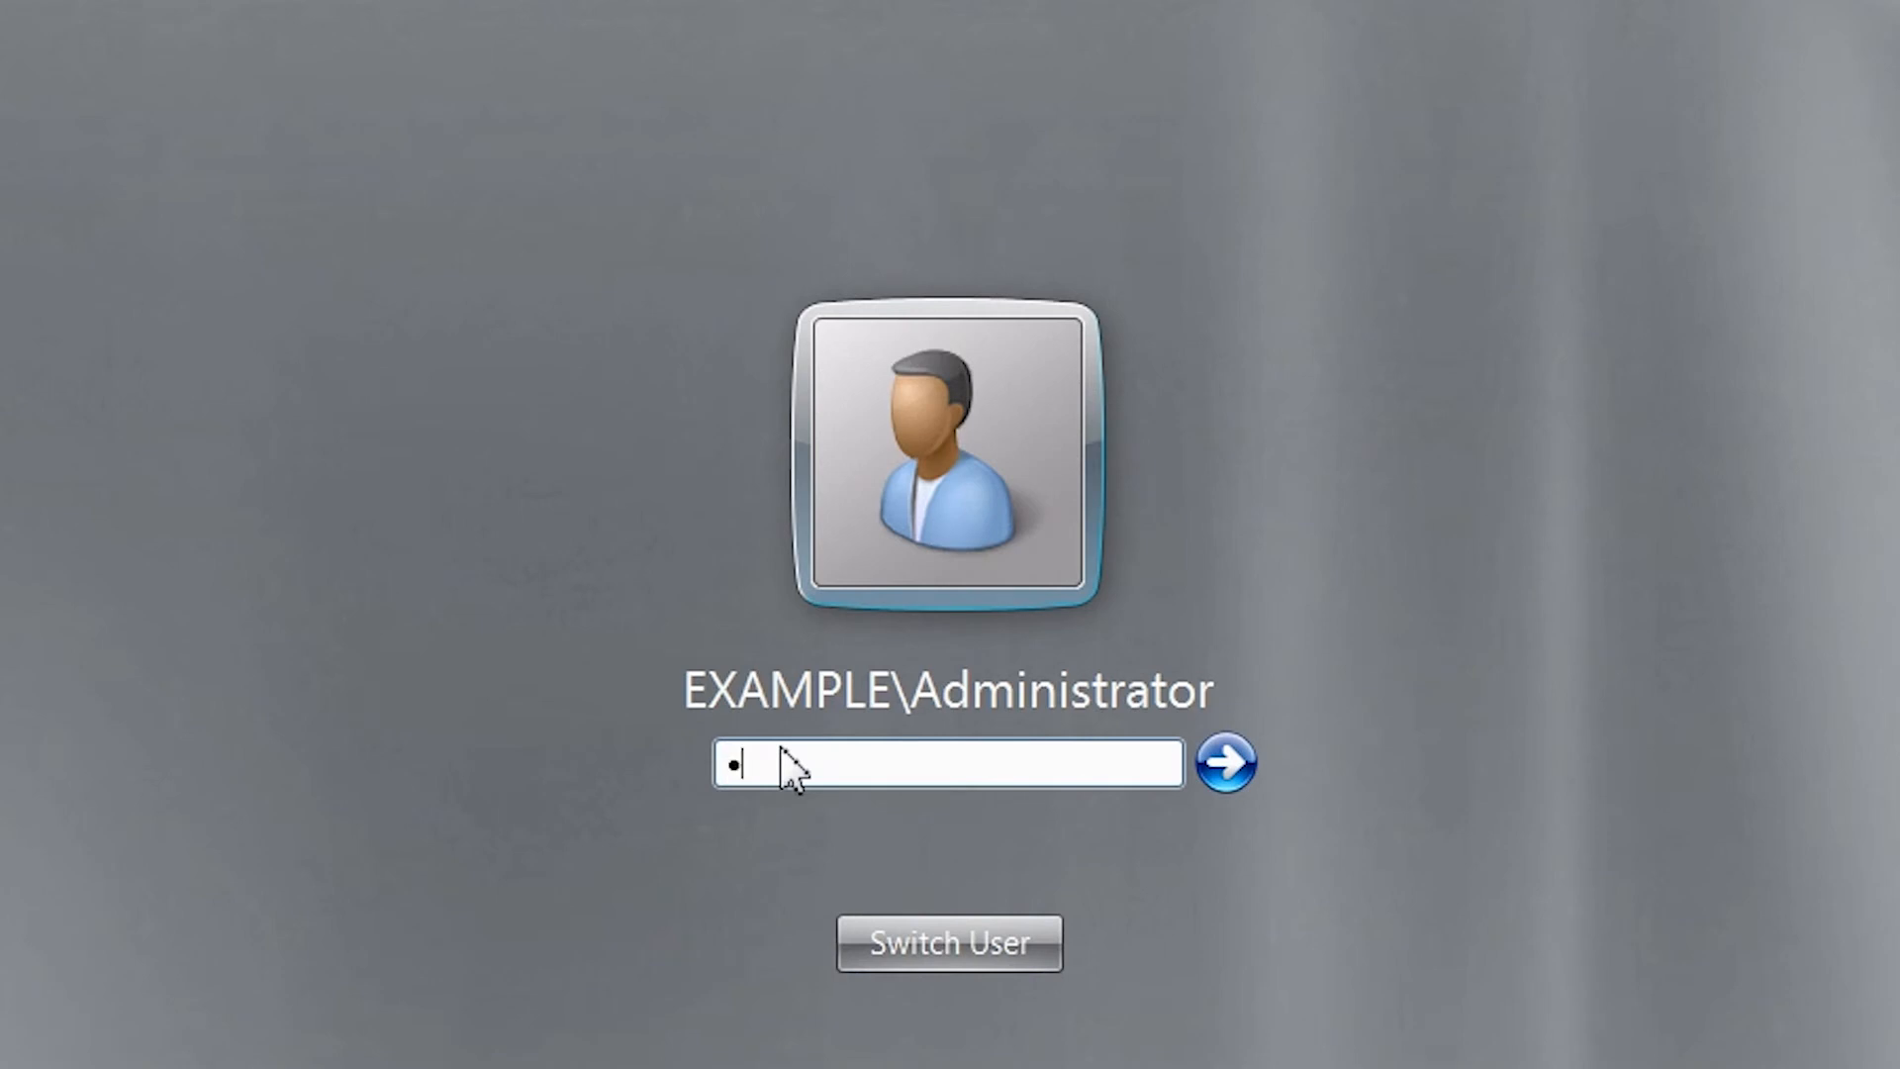
type("******")
key("Return")
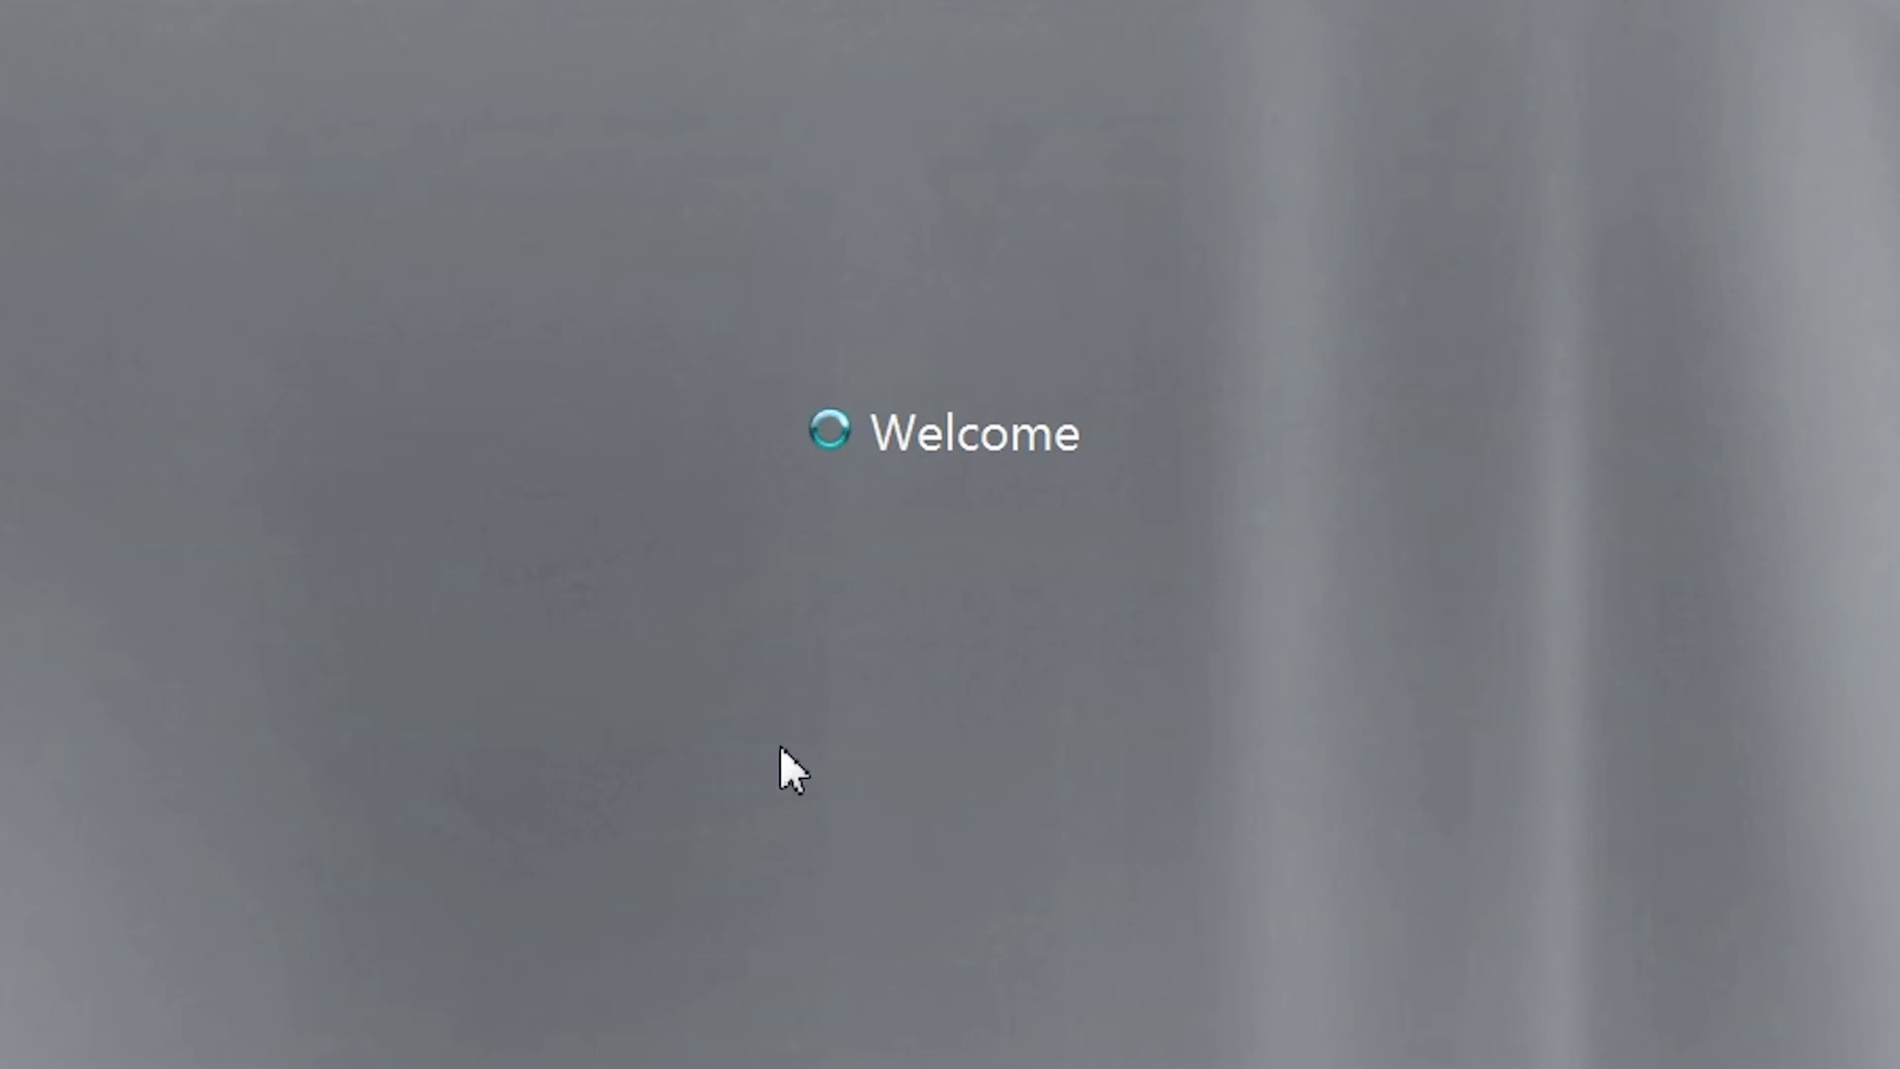